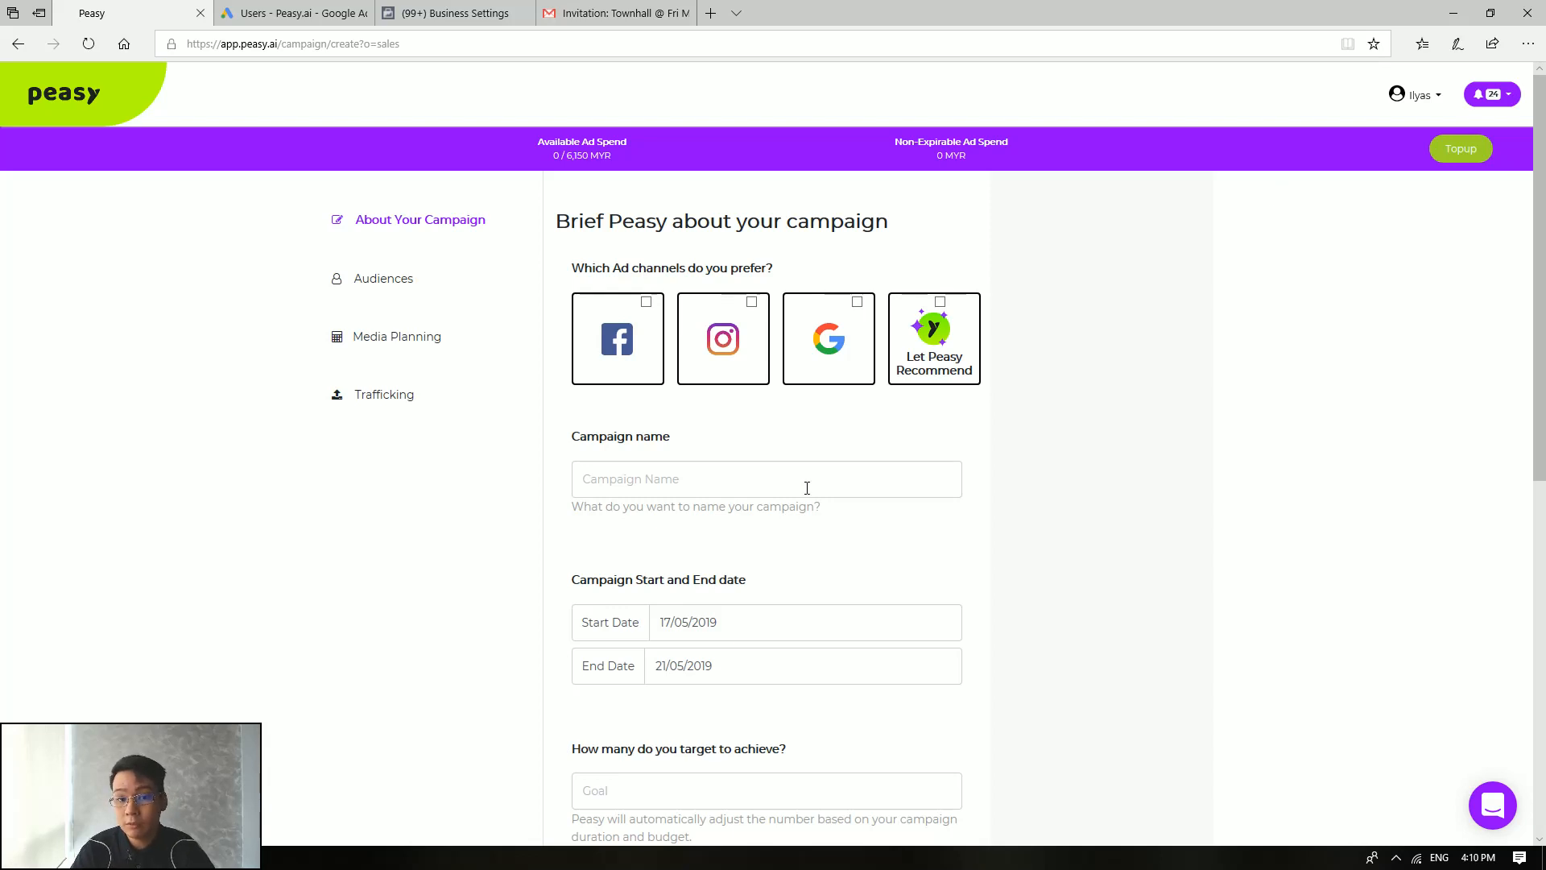
scroll(242, 442, down, 3)
scroll(246, 447, up, 3)
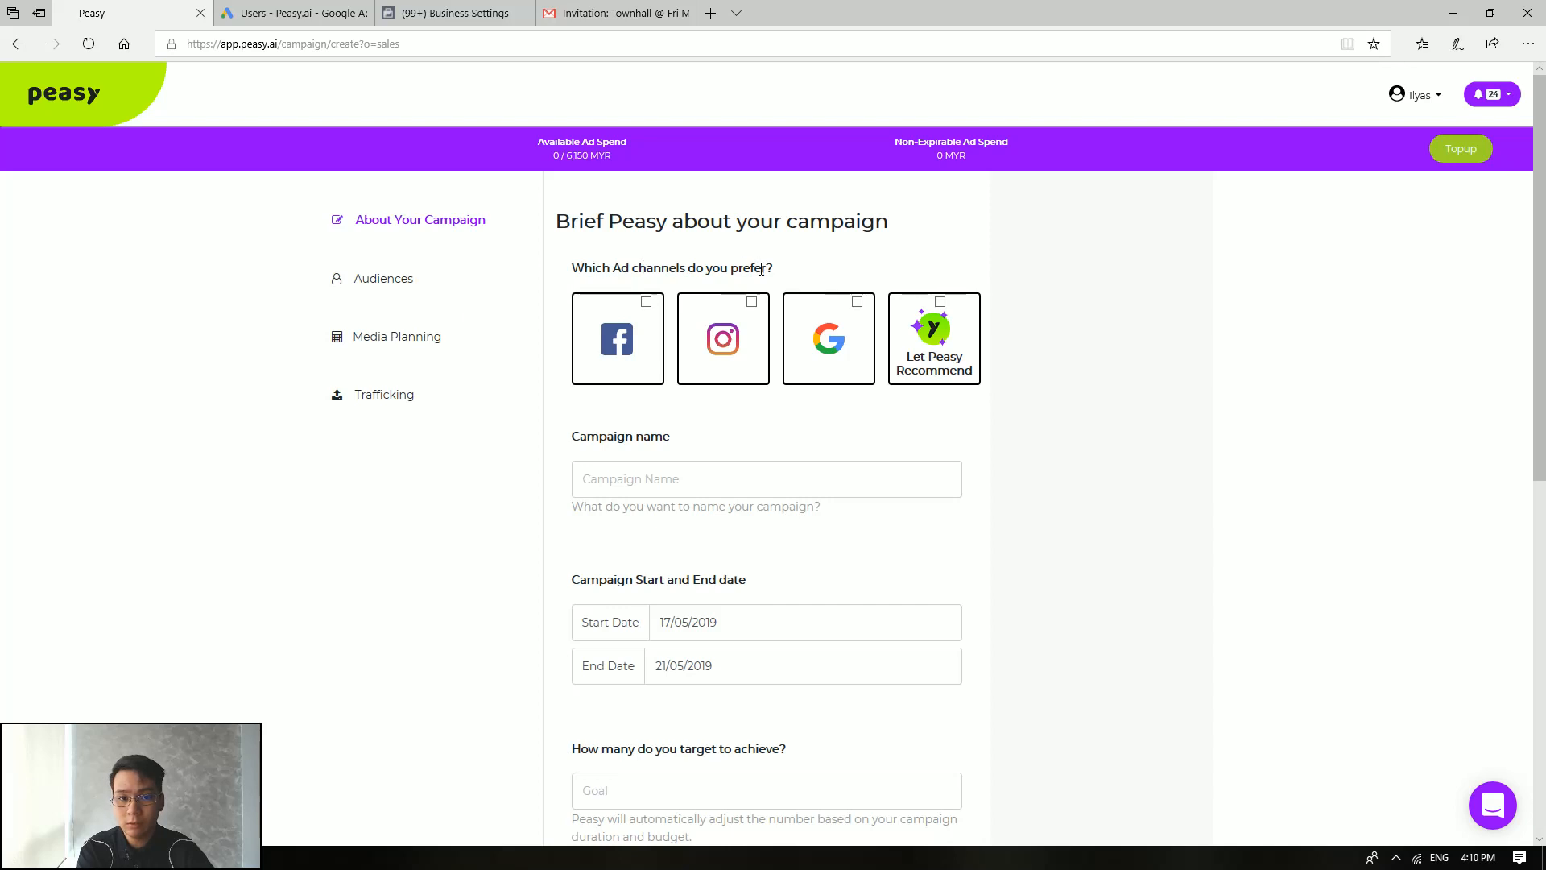
drag(762, 268, 606, 271)
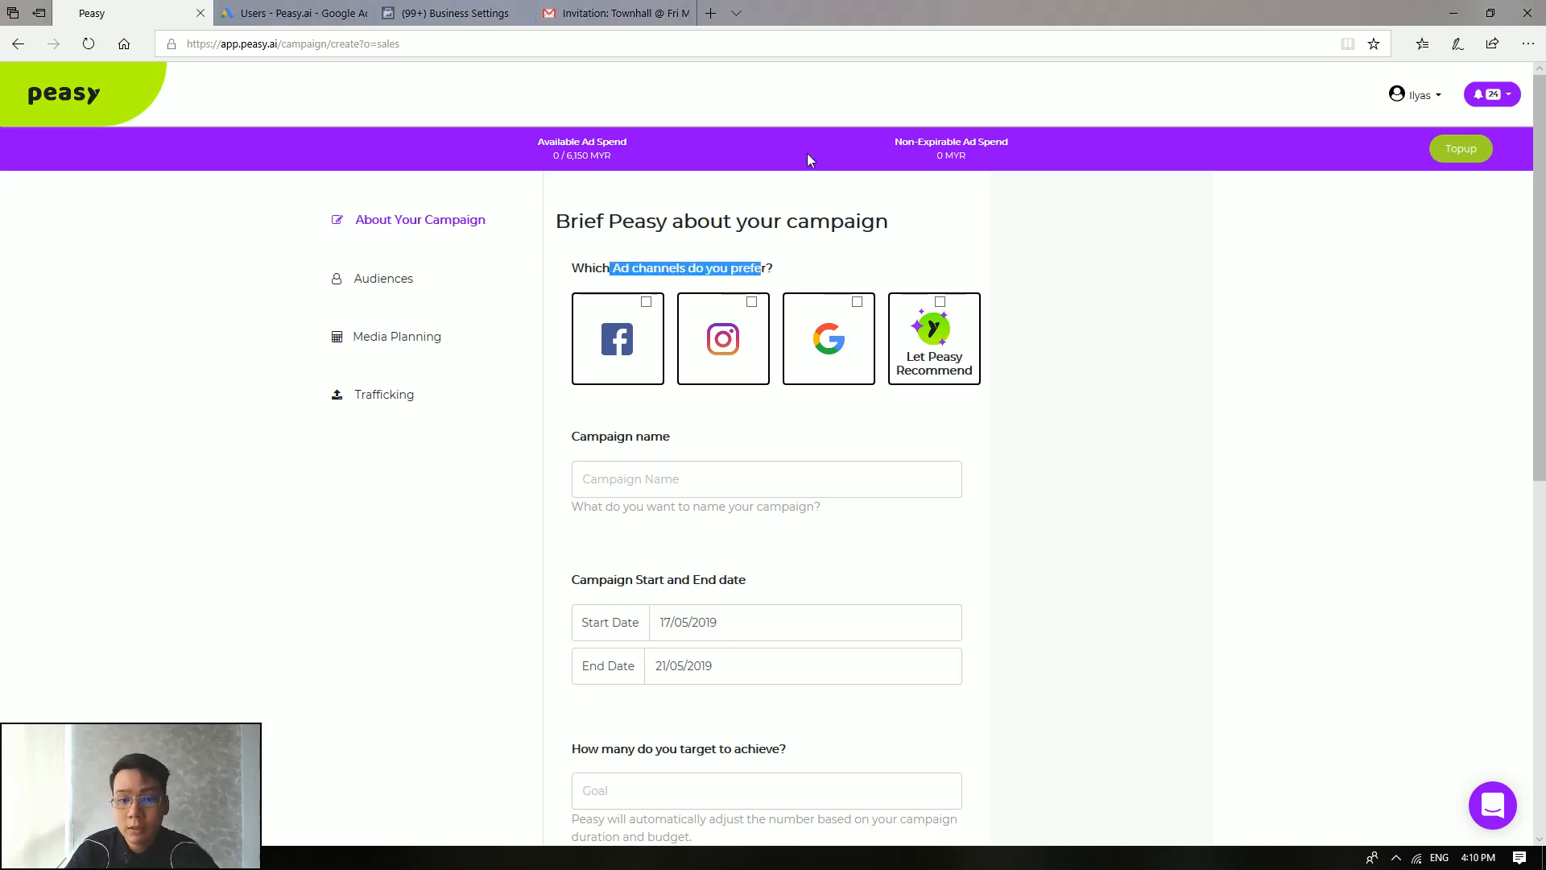
click(609, 271)
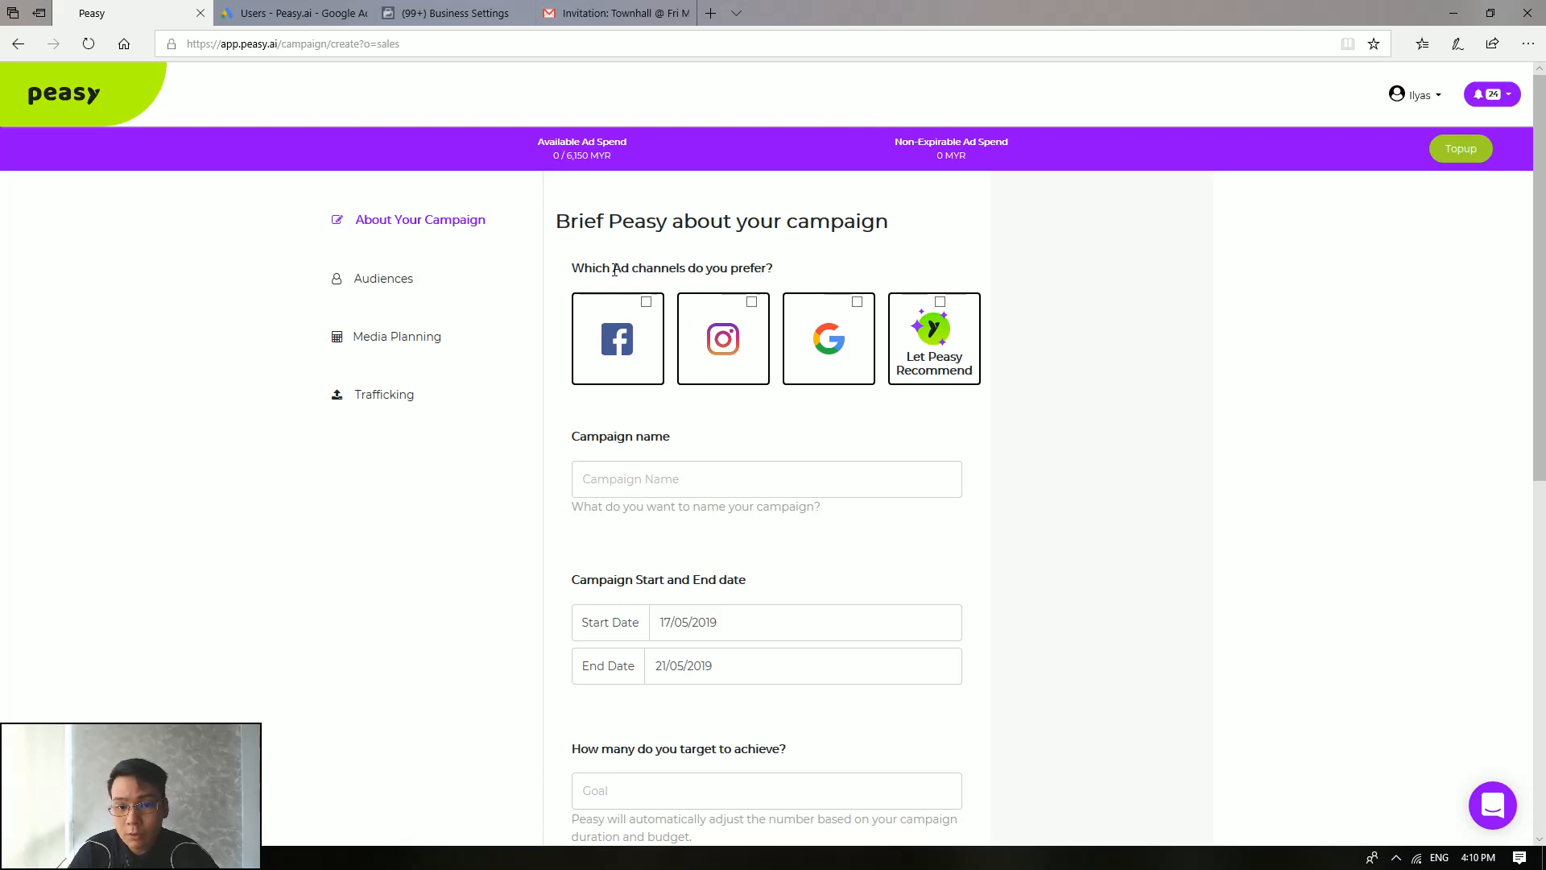
drag(620, 270, 773, 268)
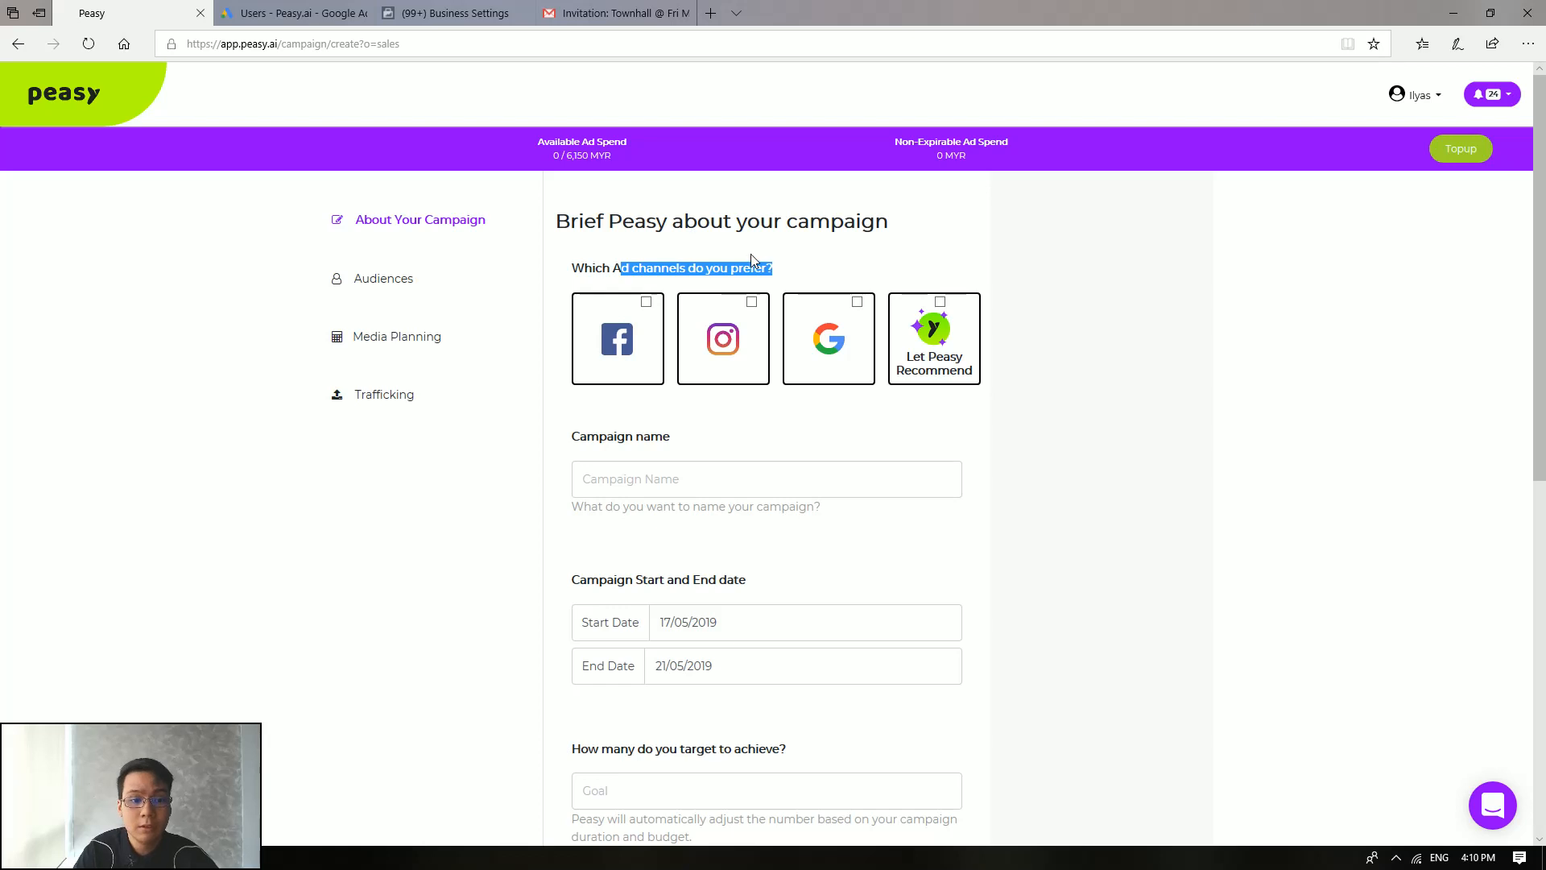
scroll(738, 459, down, 3)
scroll(691, 438, up, 3)
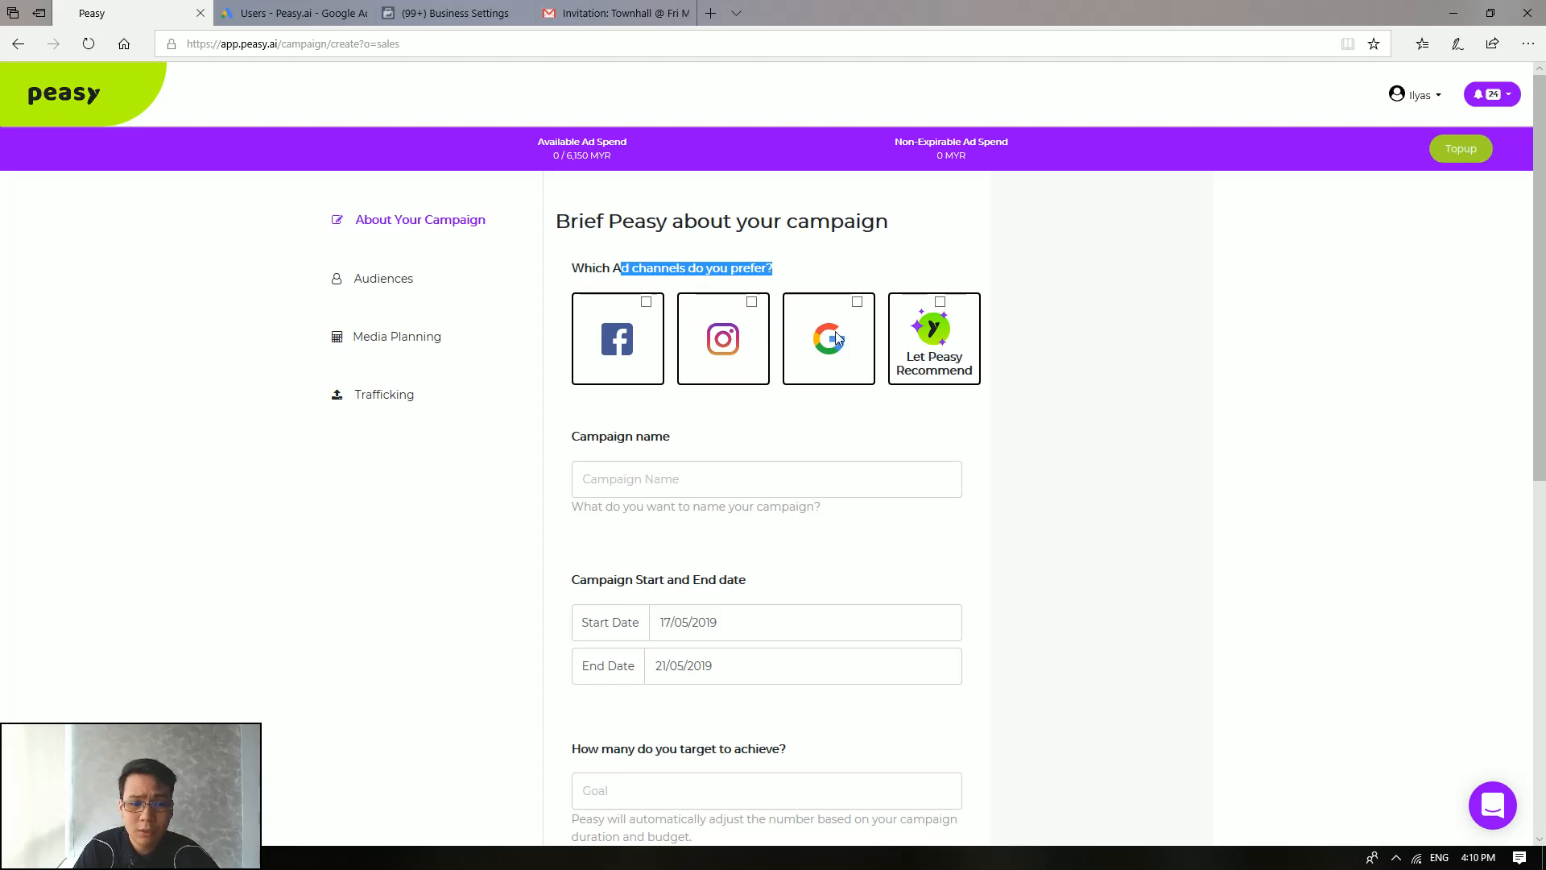
Try the Let Peasy Recommend option for the ad channels, look over the form and clear the option again.
click(941, 303)
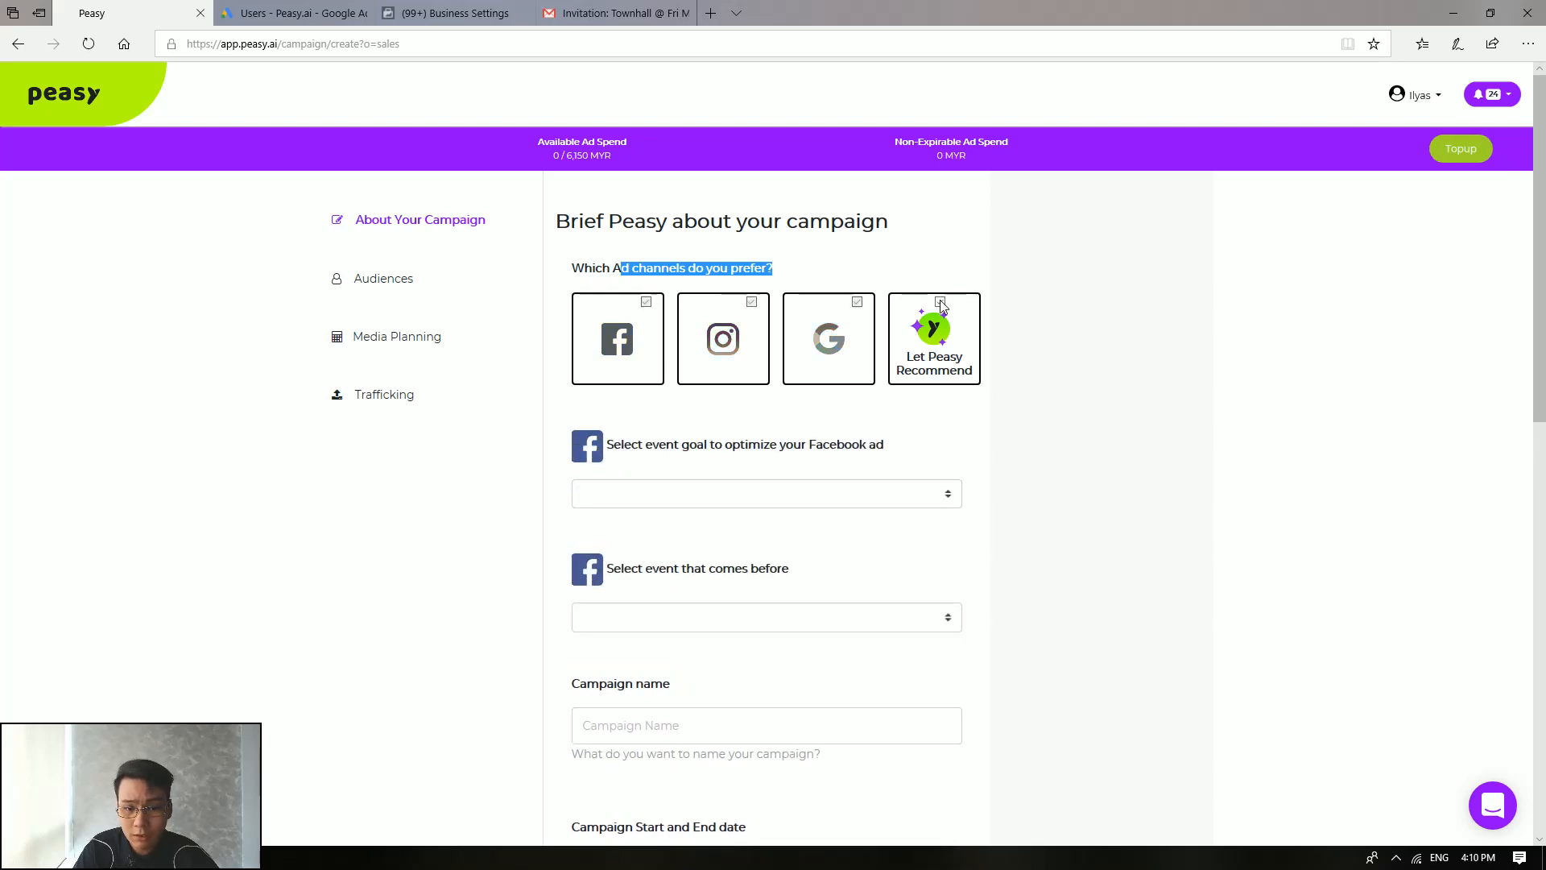
scroll(702, 431, down, 4)
scroll(704, 429, up, 4)
scroll(755, 383, down, 3)
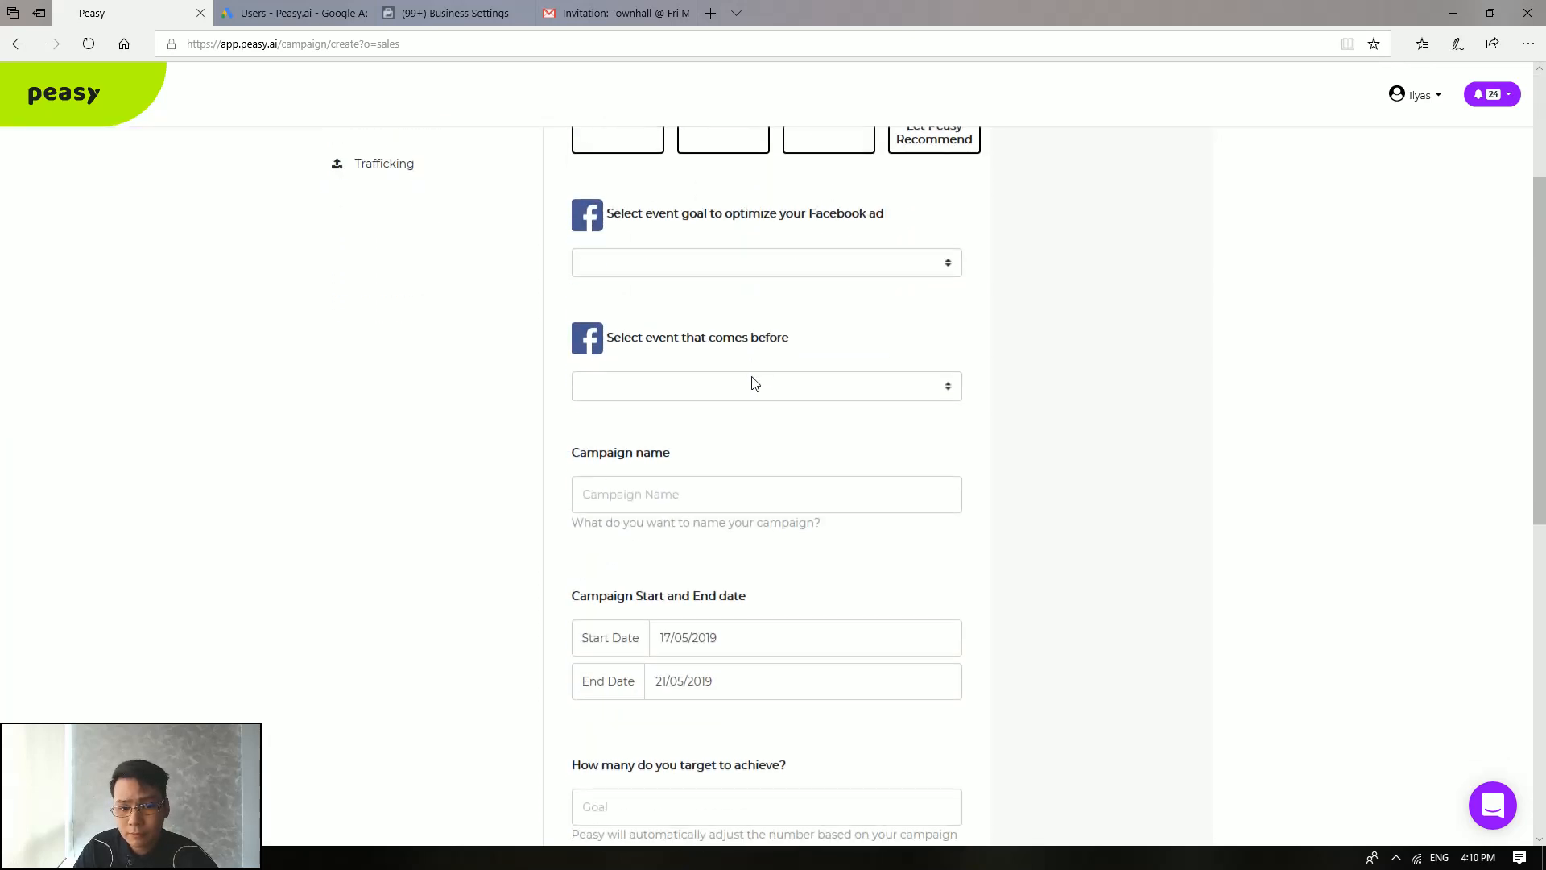
scroll(755, 383, up, 3)
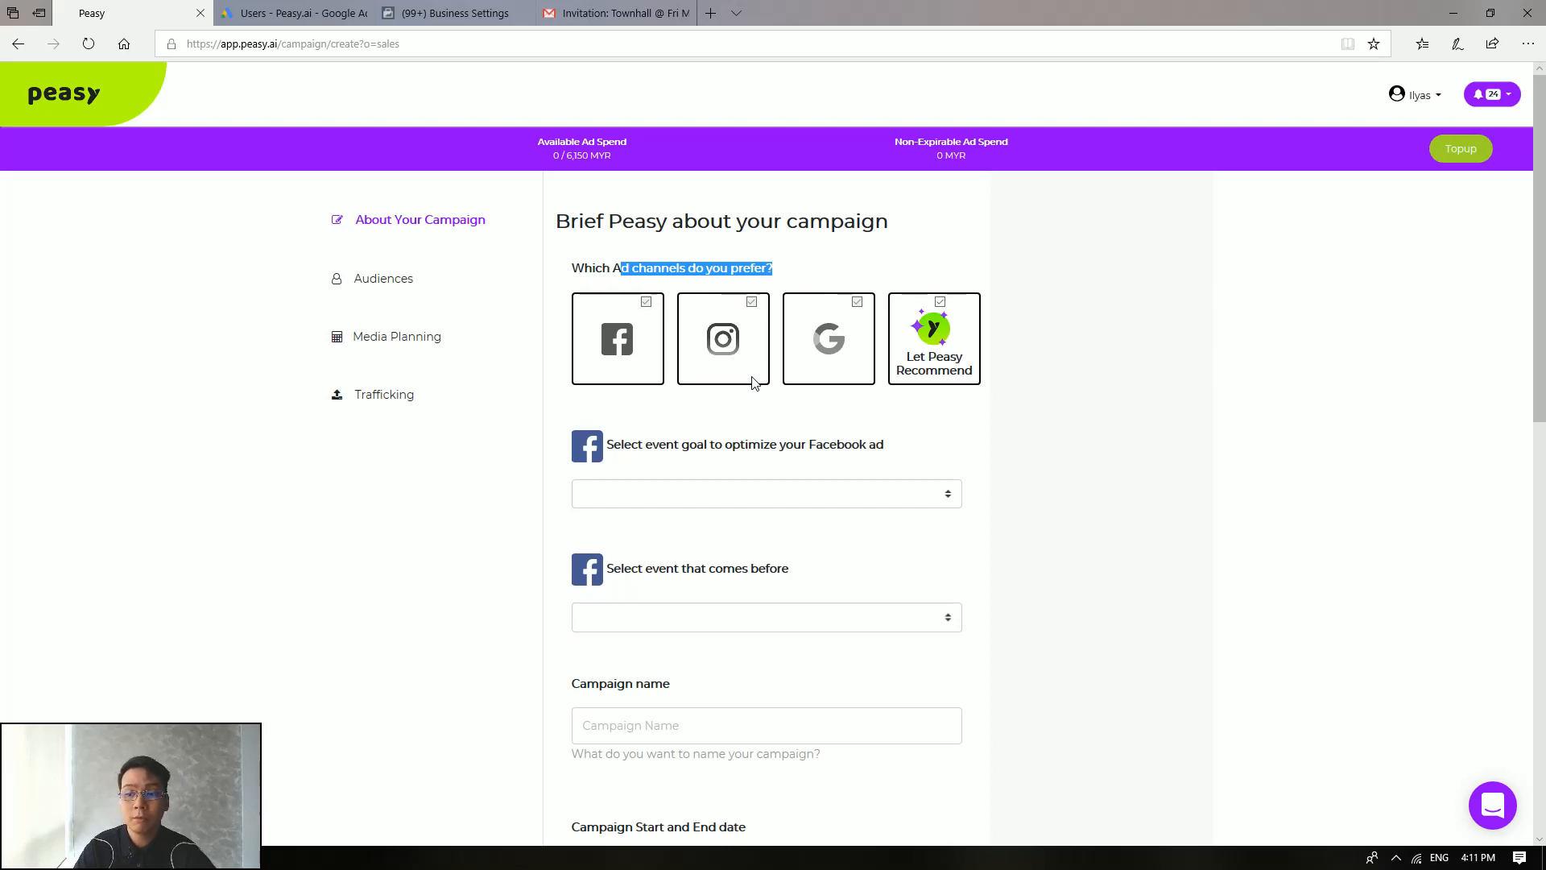
click(941, 301)
Choose Facebook as the only ad channel and set the event goal for optimizing its ad to Purchase.
click(628, 348)
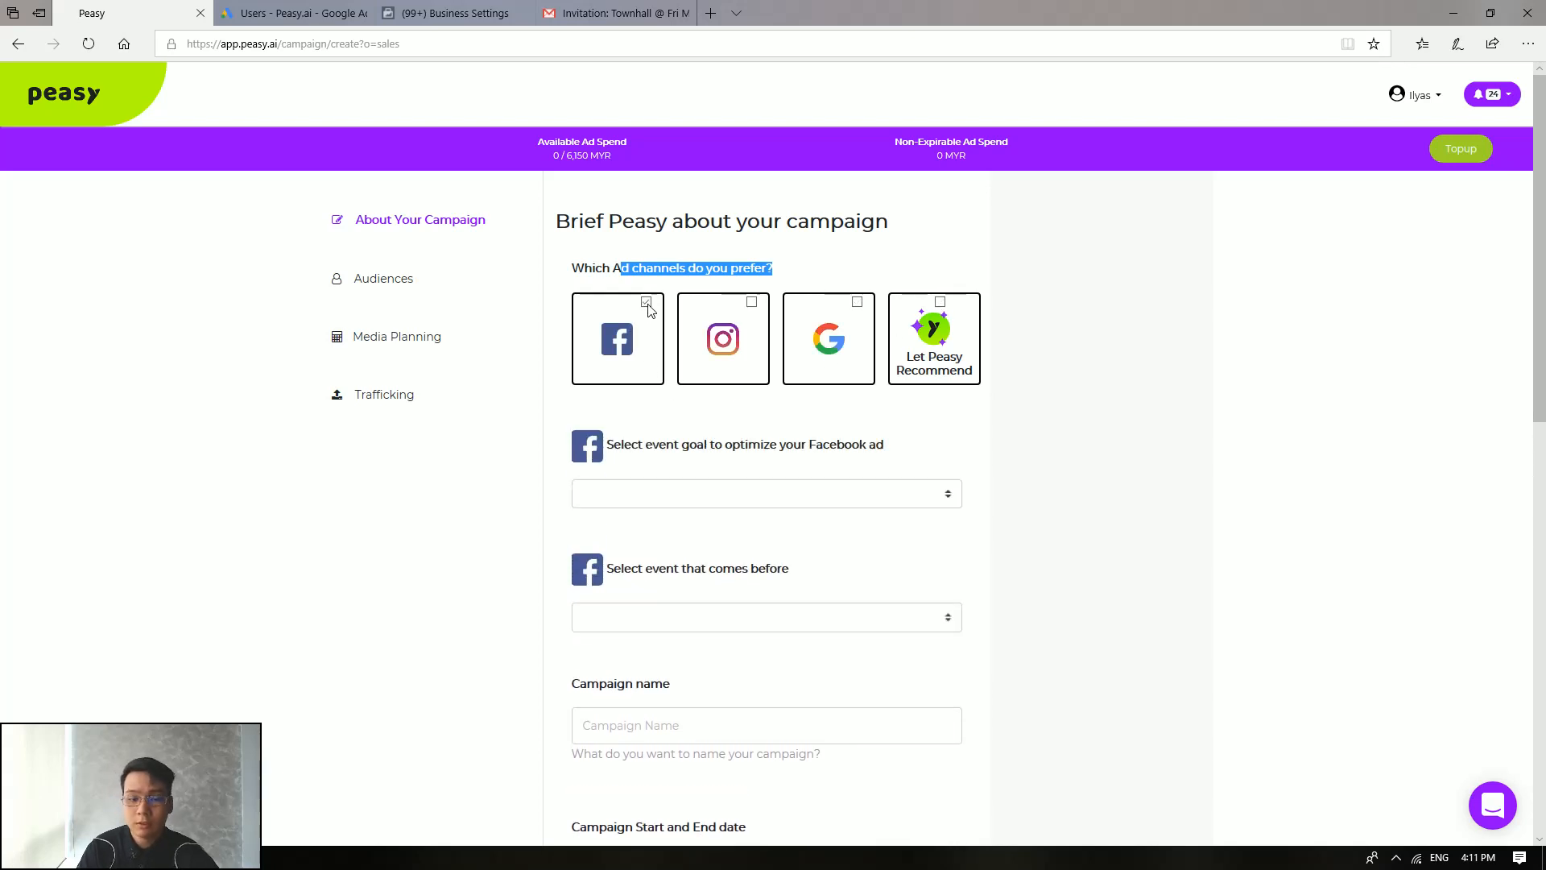
scroll(653, 313, down, 1)
drag(644, 327, 748, 327)
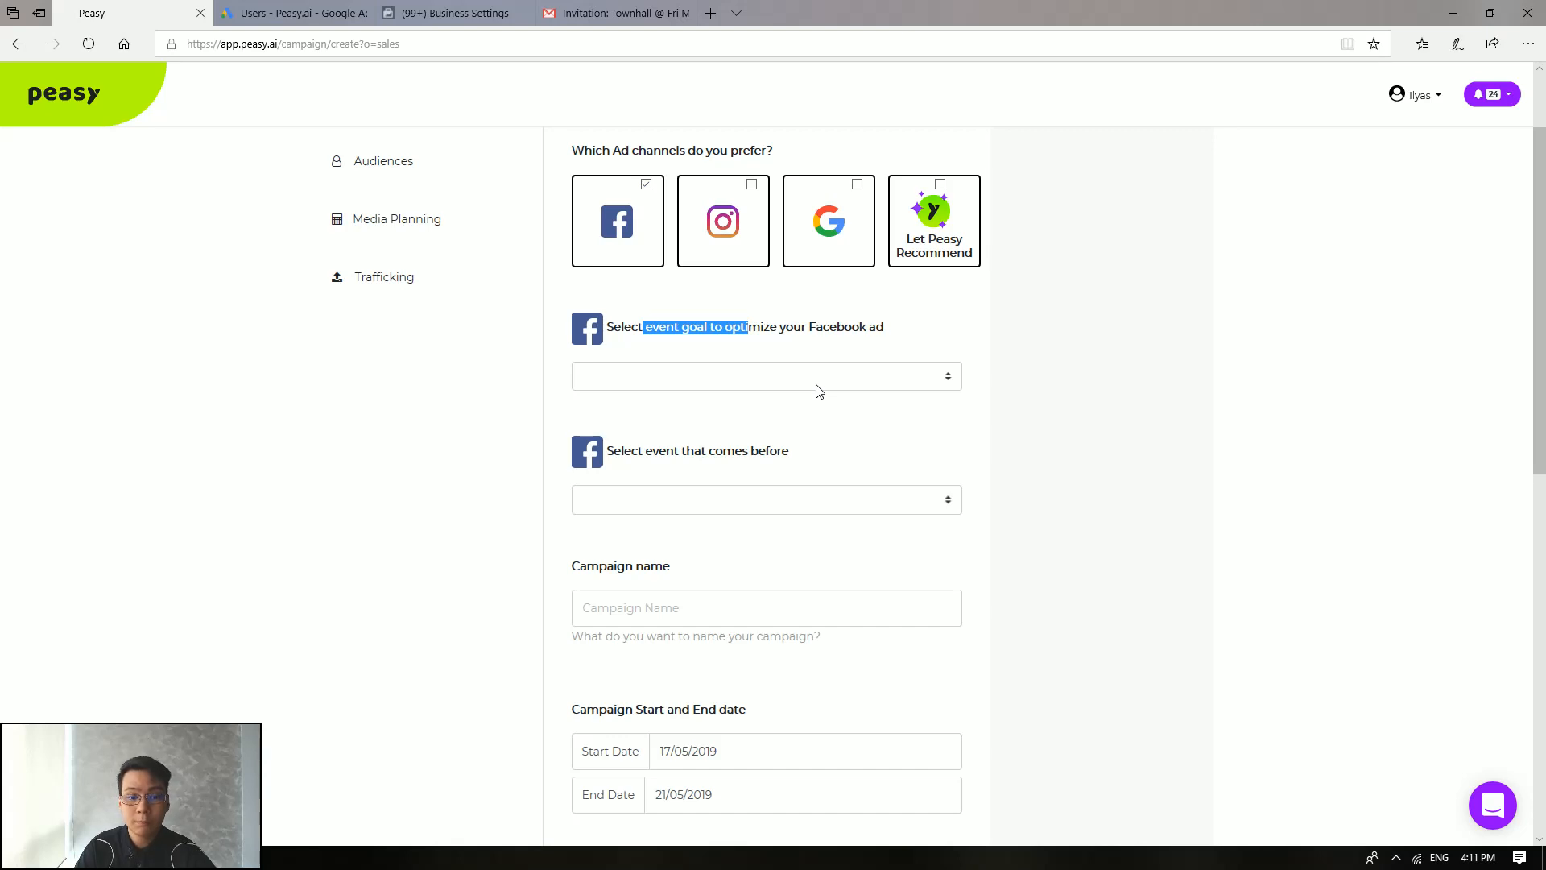
drag(760, 326, 805, 327)
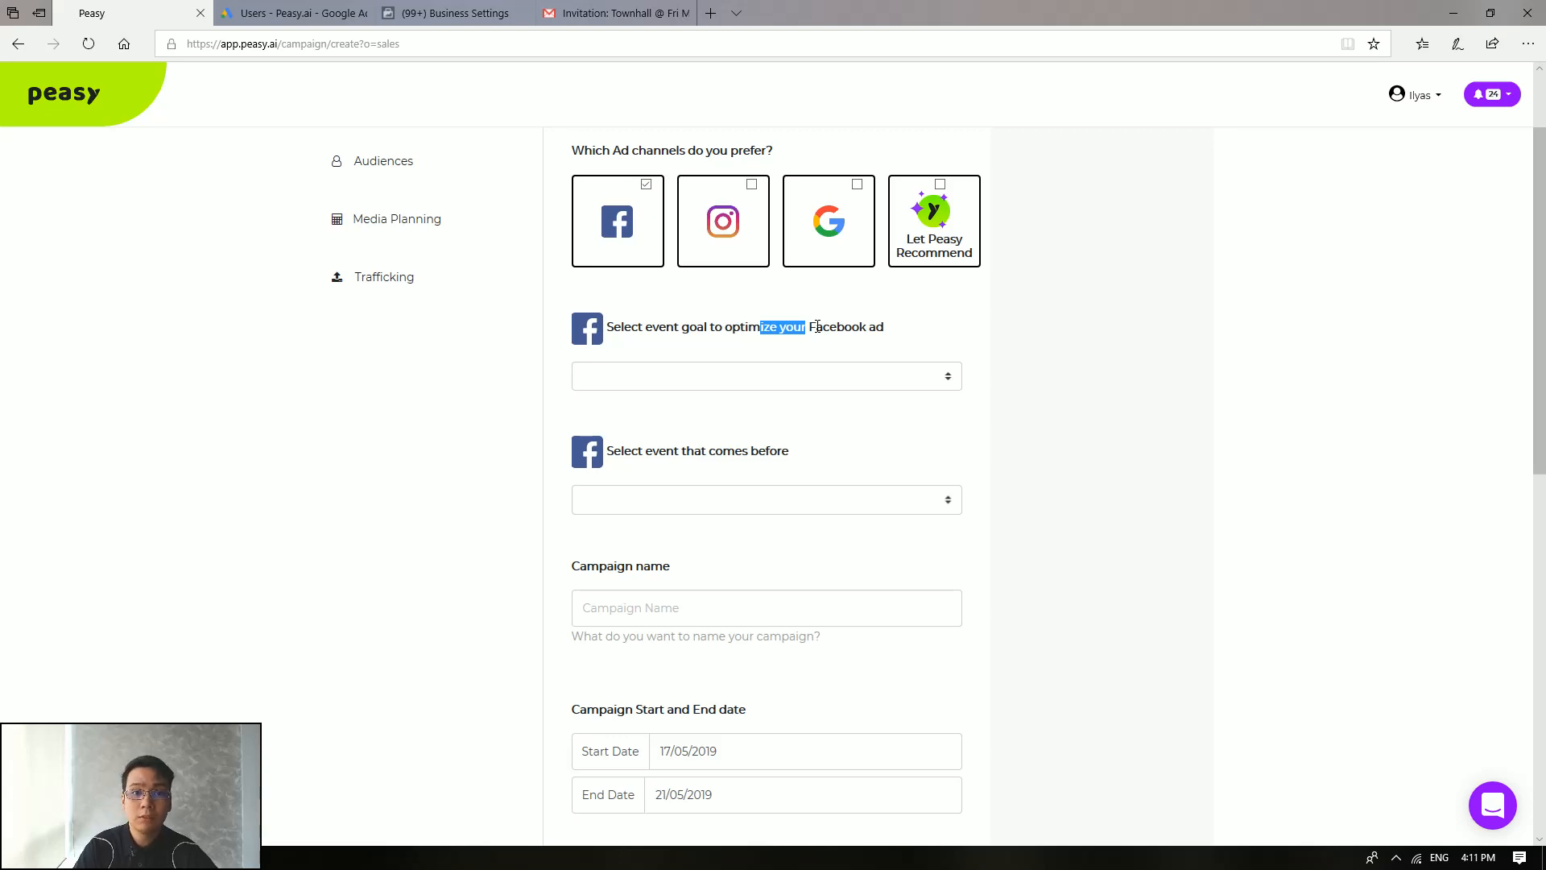
click(859, 378)
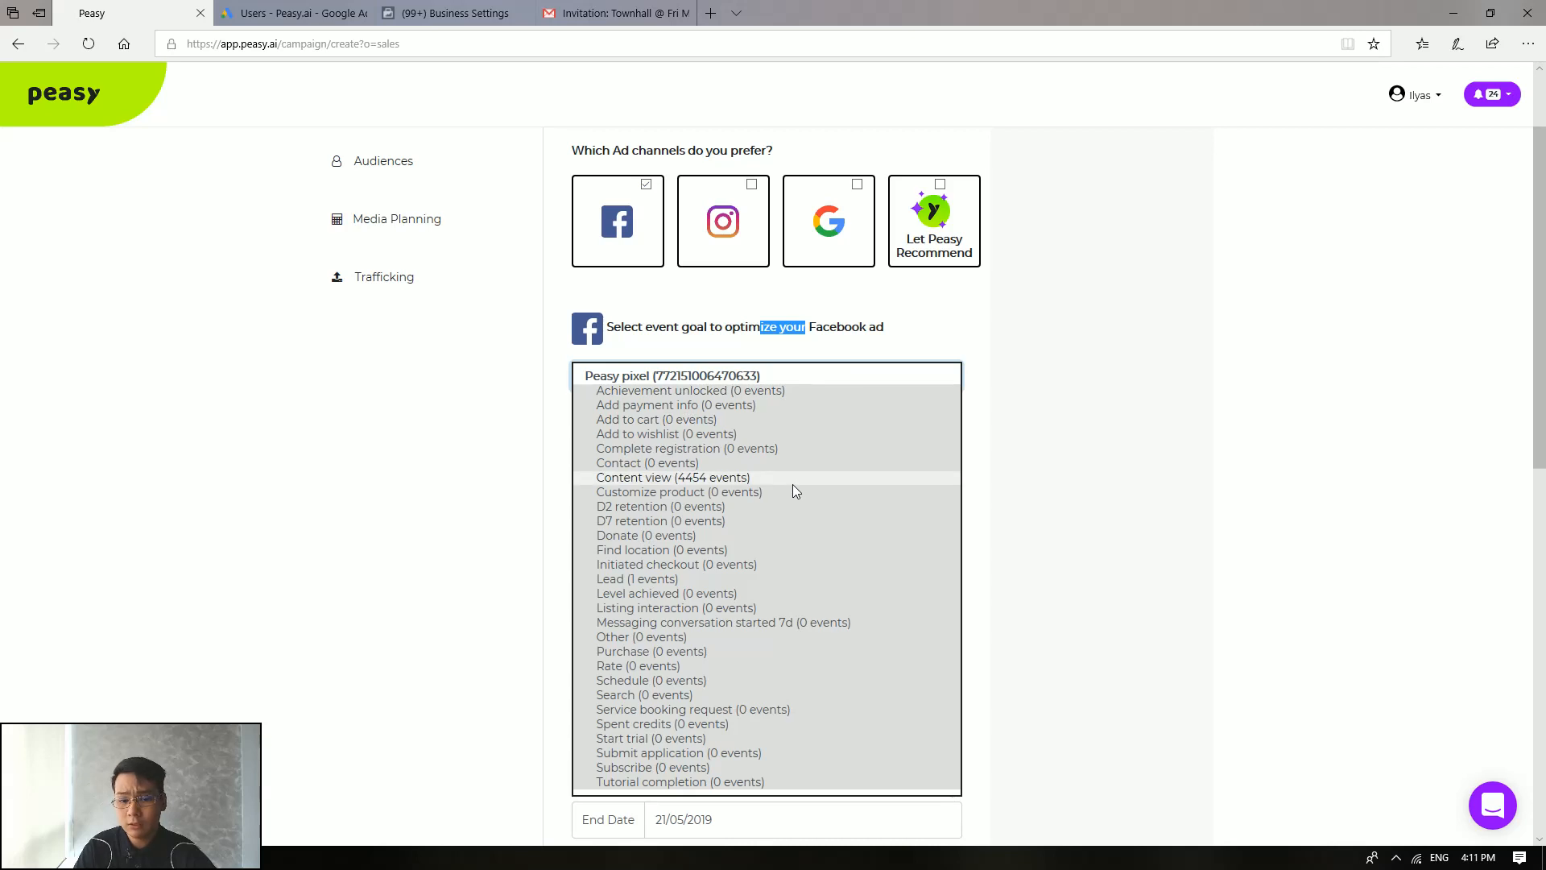
click(745, 651)
scroll(531, 515, down, 1)
scroll(564, 492, up, 2)
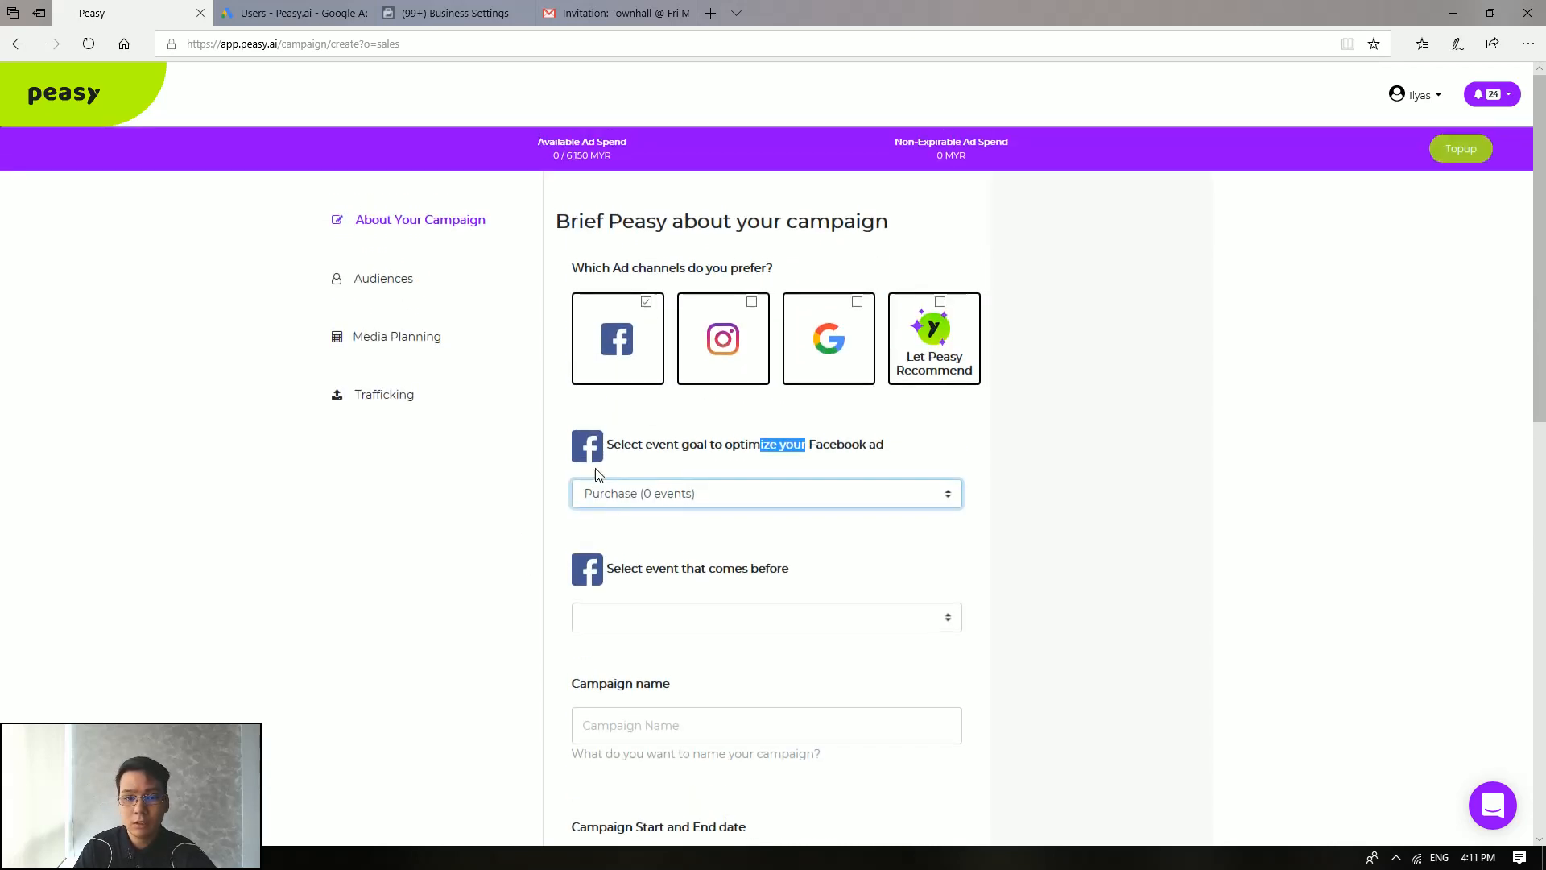
Set the Facebook event that comes before the goal event to Add to cart.
scroll(612, 524, down, 1)
drag(625, 451, 788, 457)
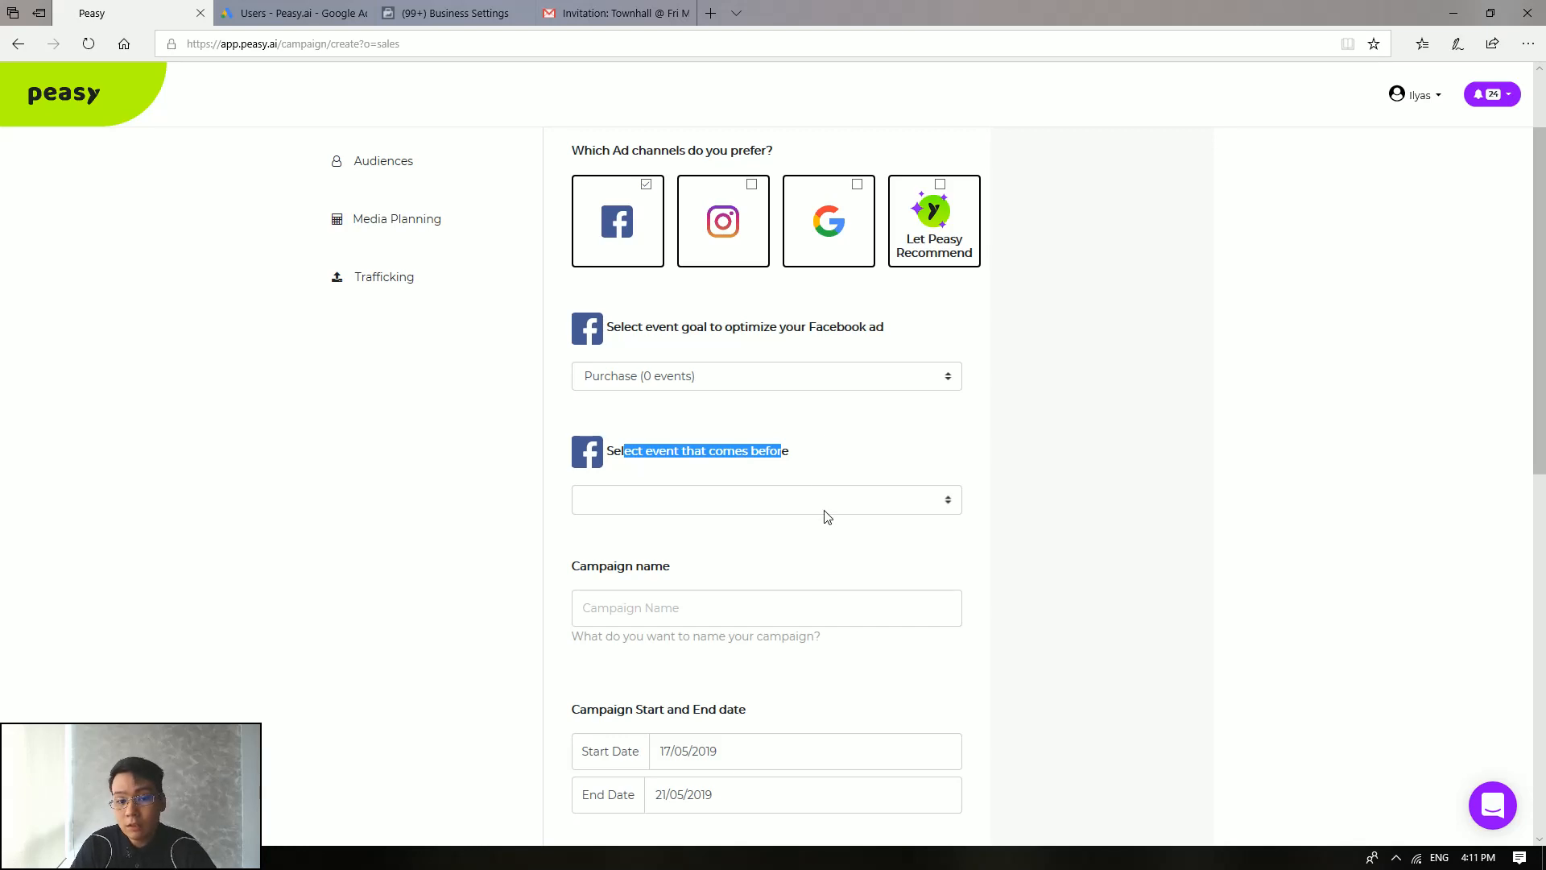
click(847, 505)
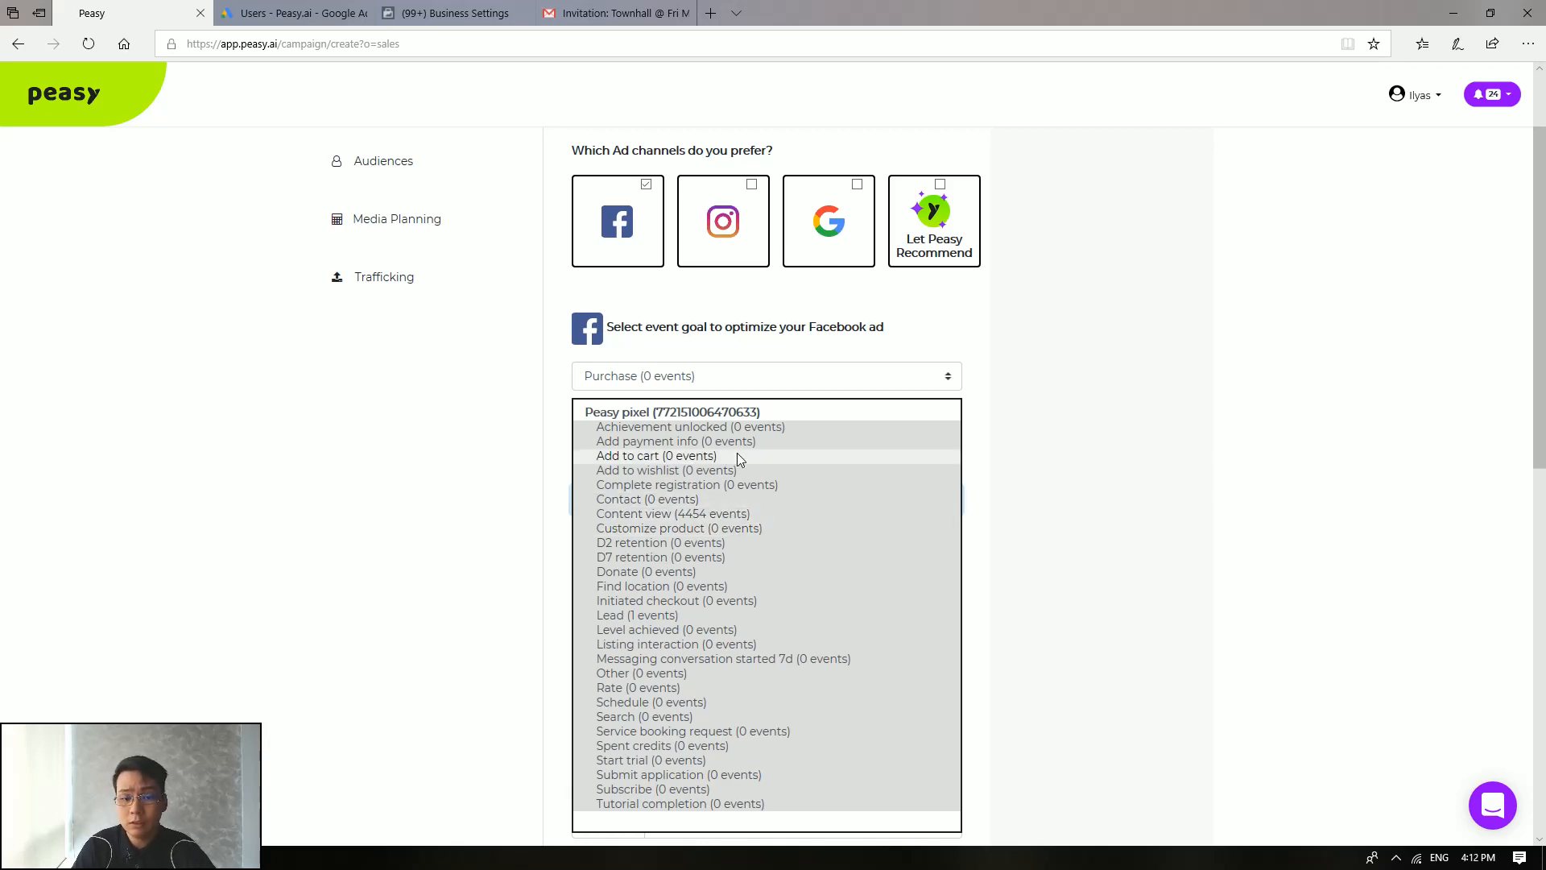
drag(737, 455, 625, 452)
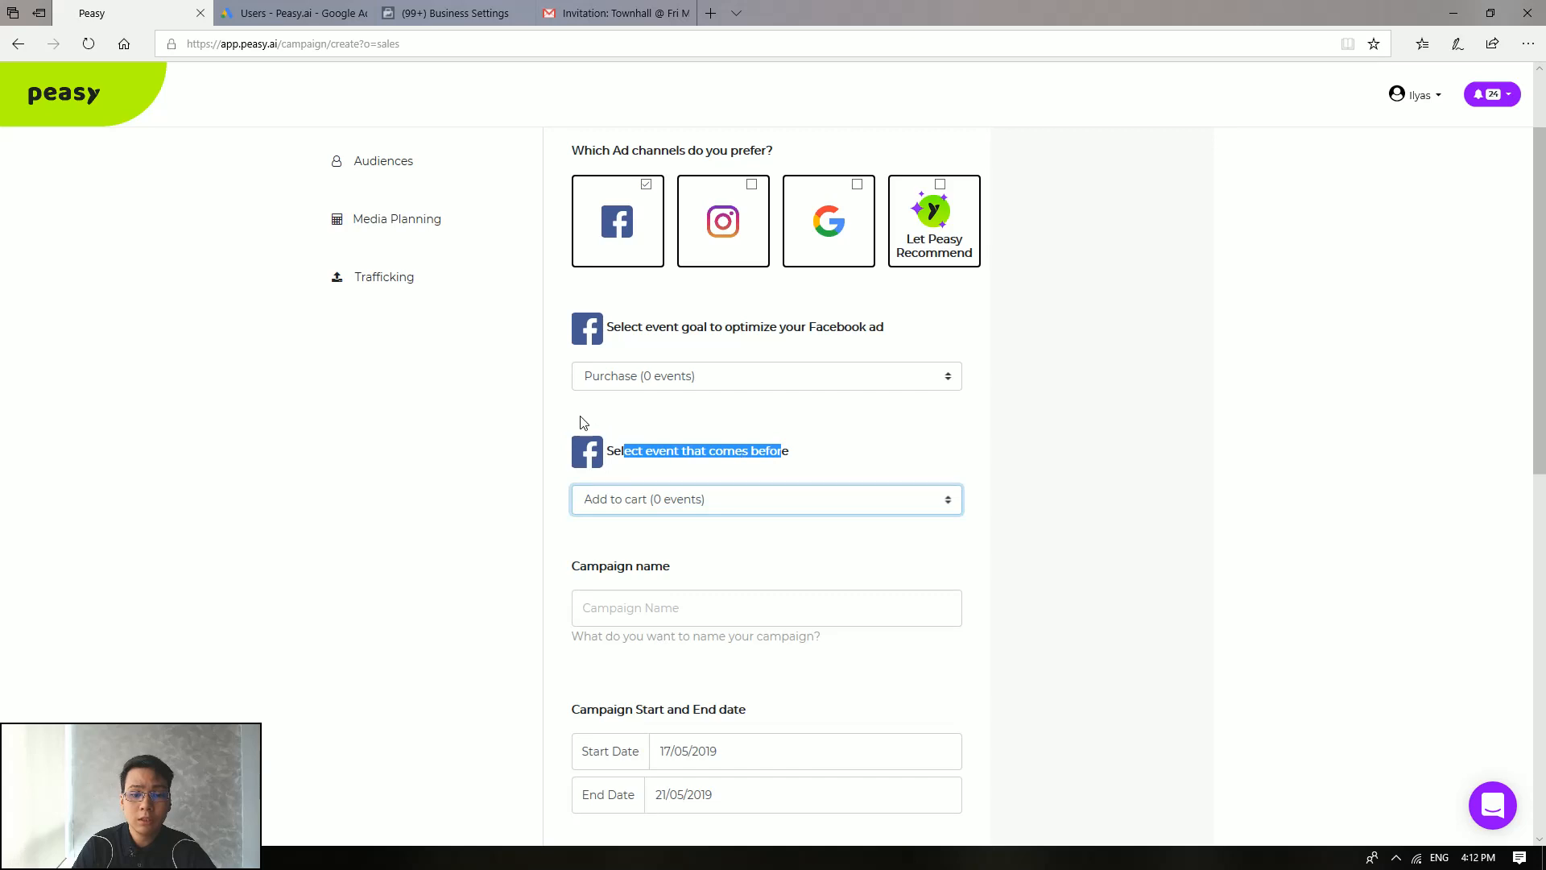
Enter "name A" as the campaign name.
scroll(373, 577, down, 3)
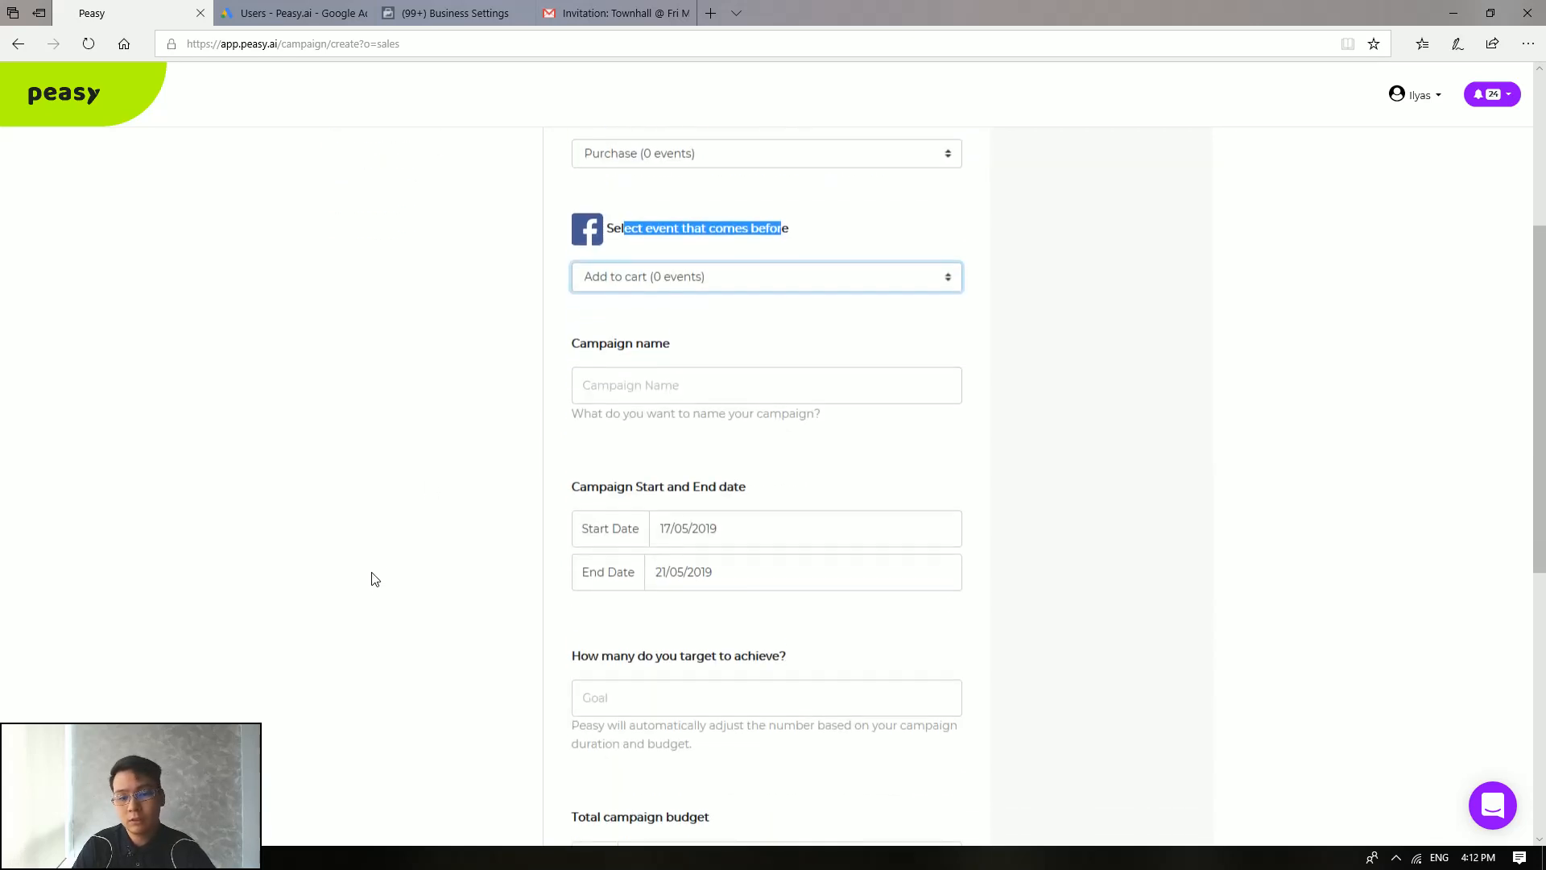
scroll(492, 318, up, 3)
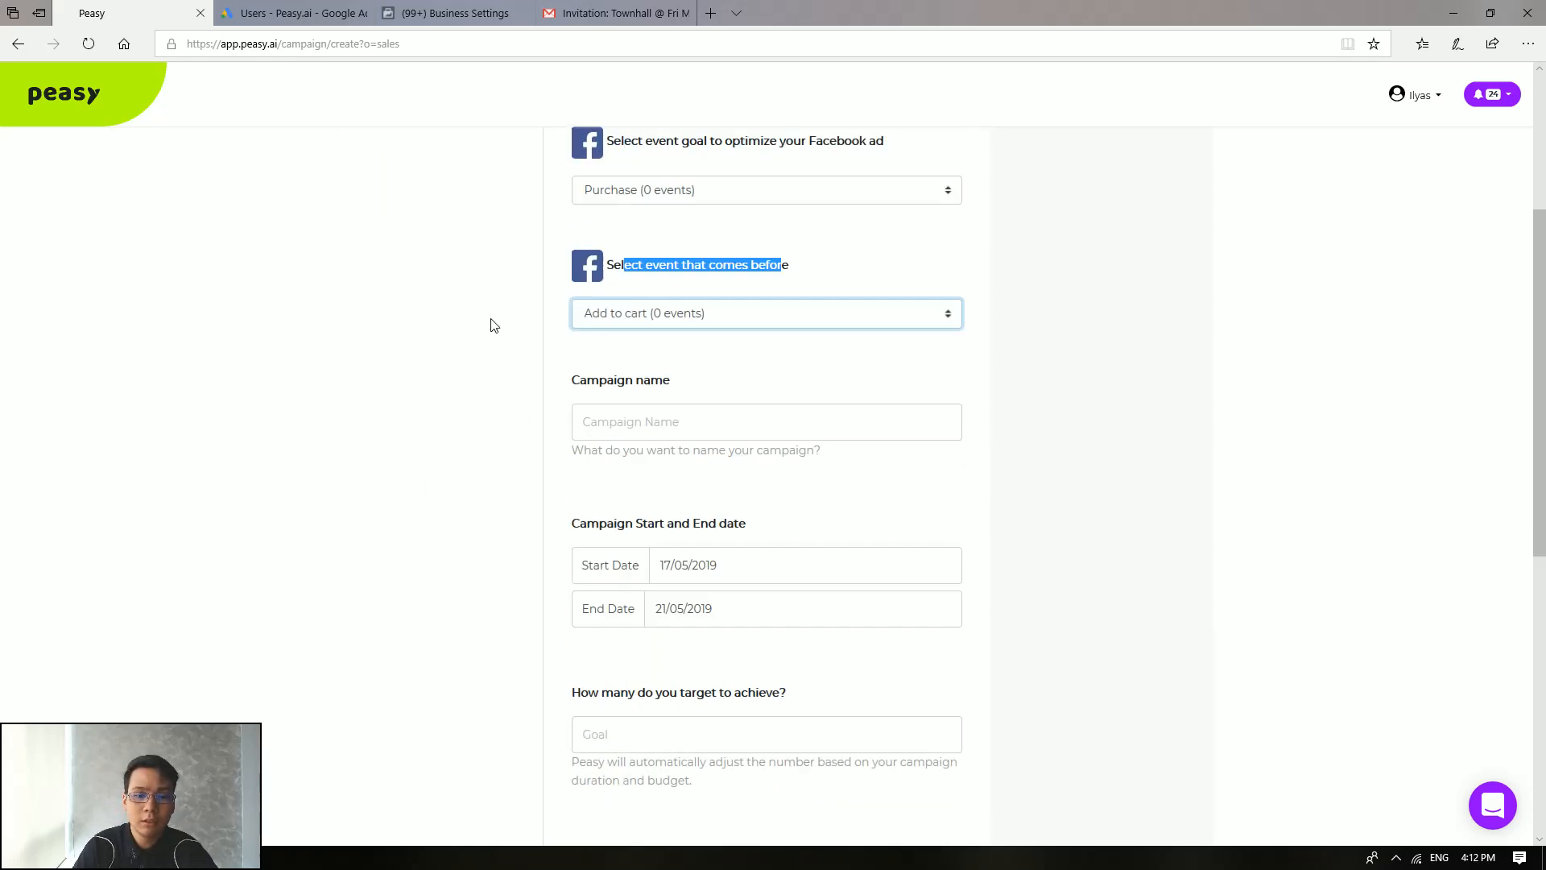
scroll(483, 452, down, 3)
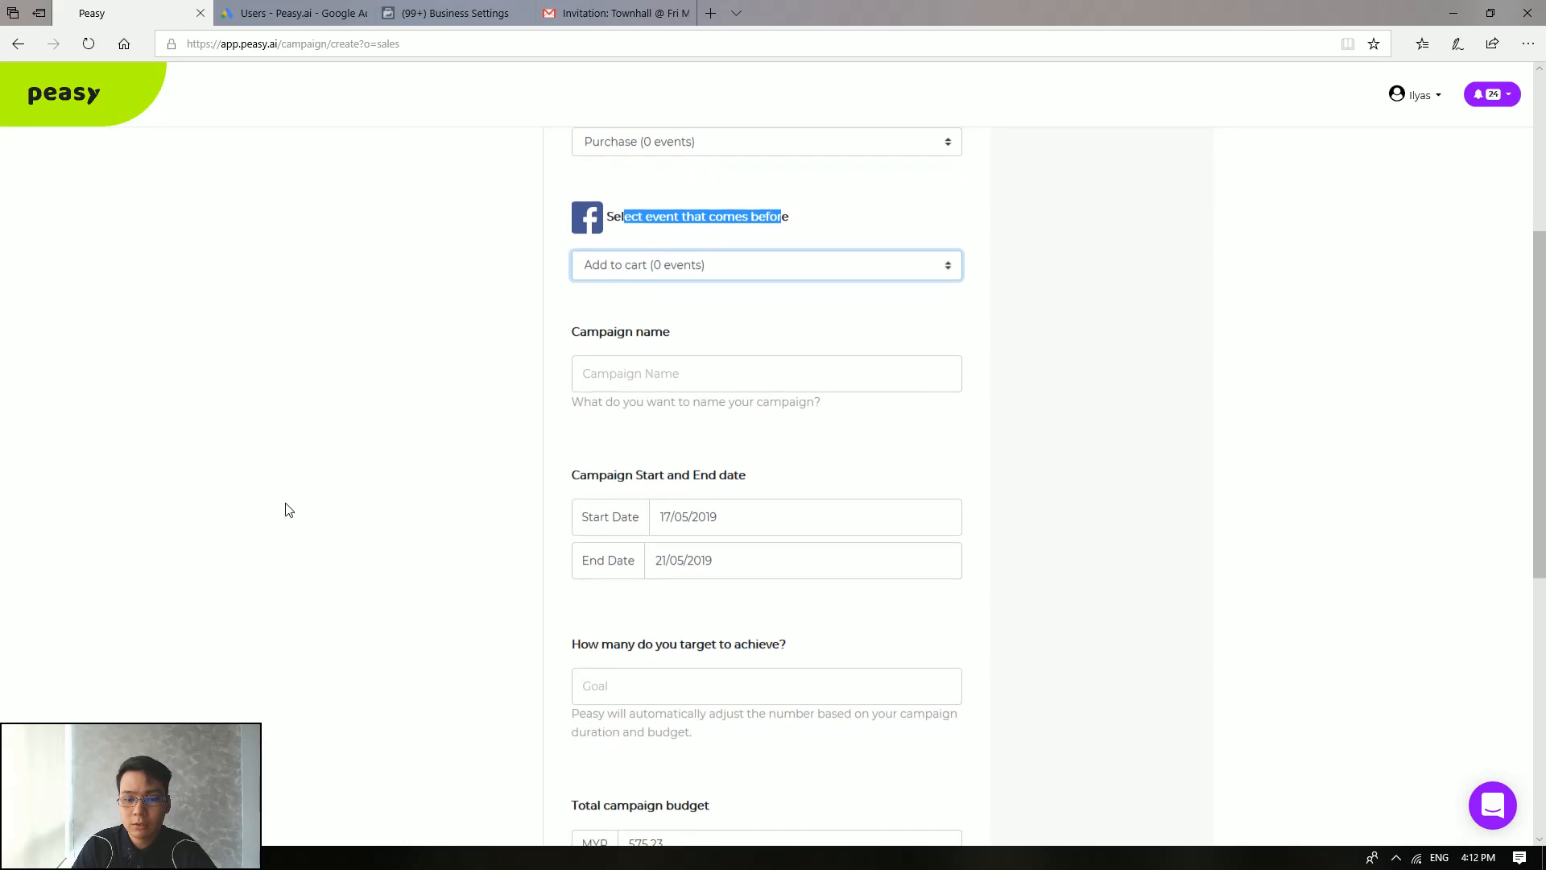
click(661, 360)
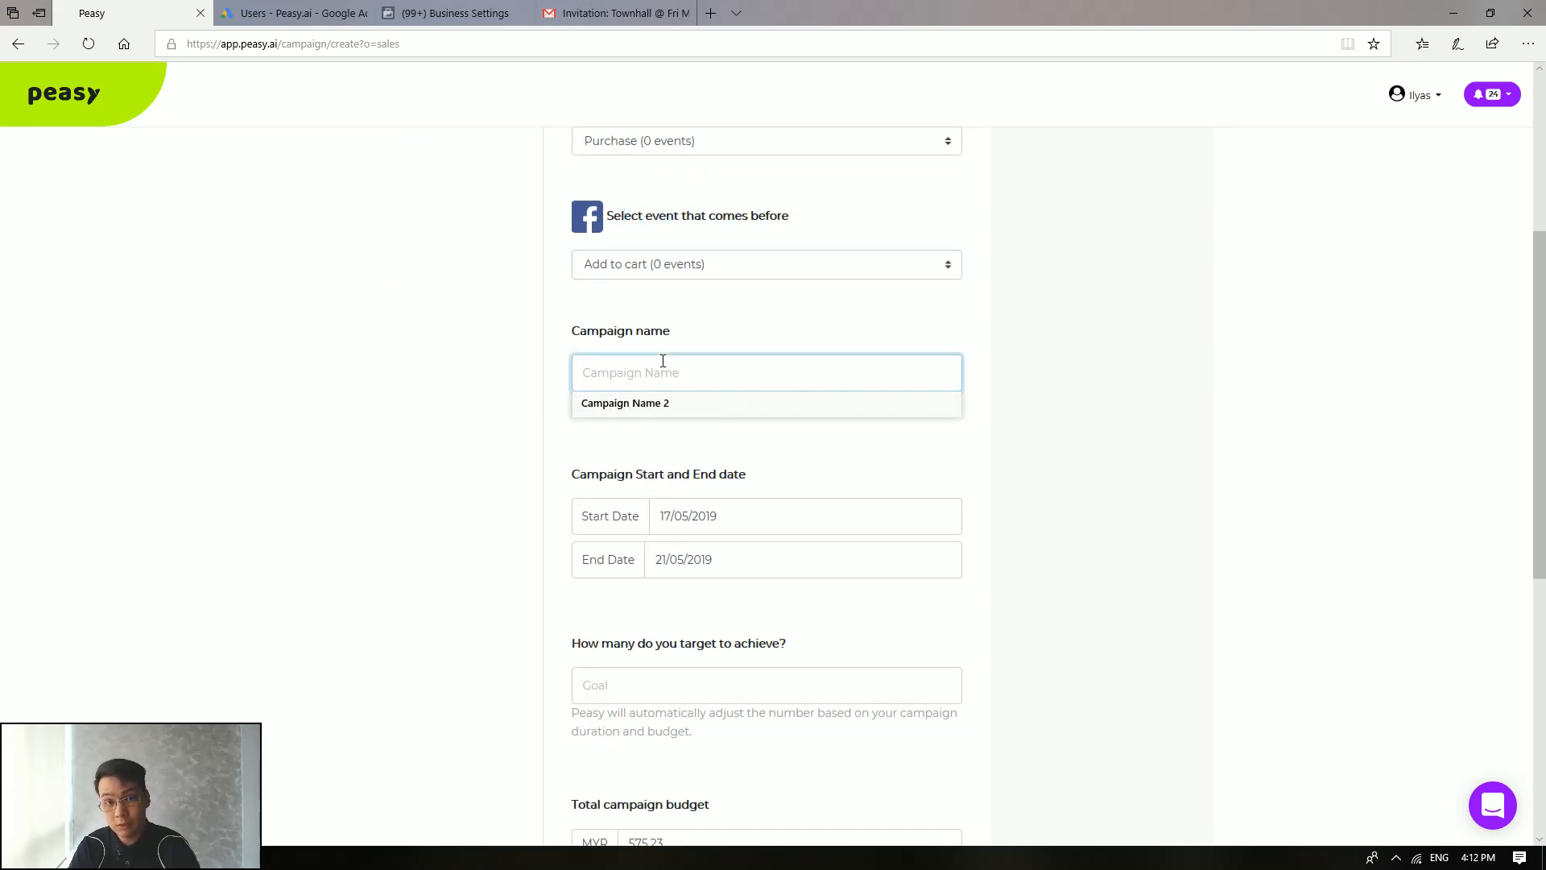
text(name A)
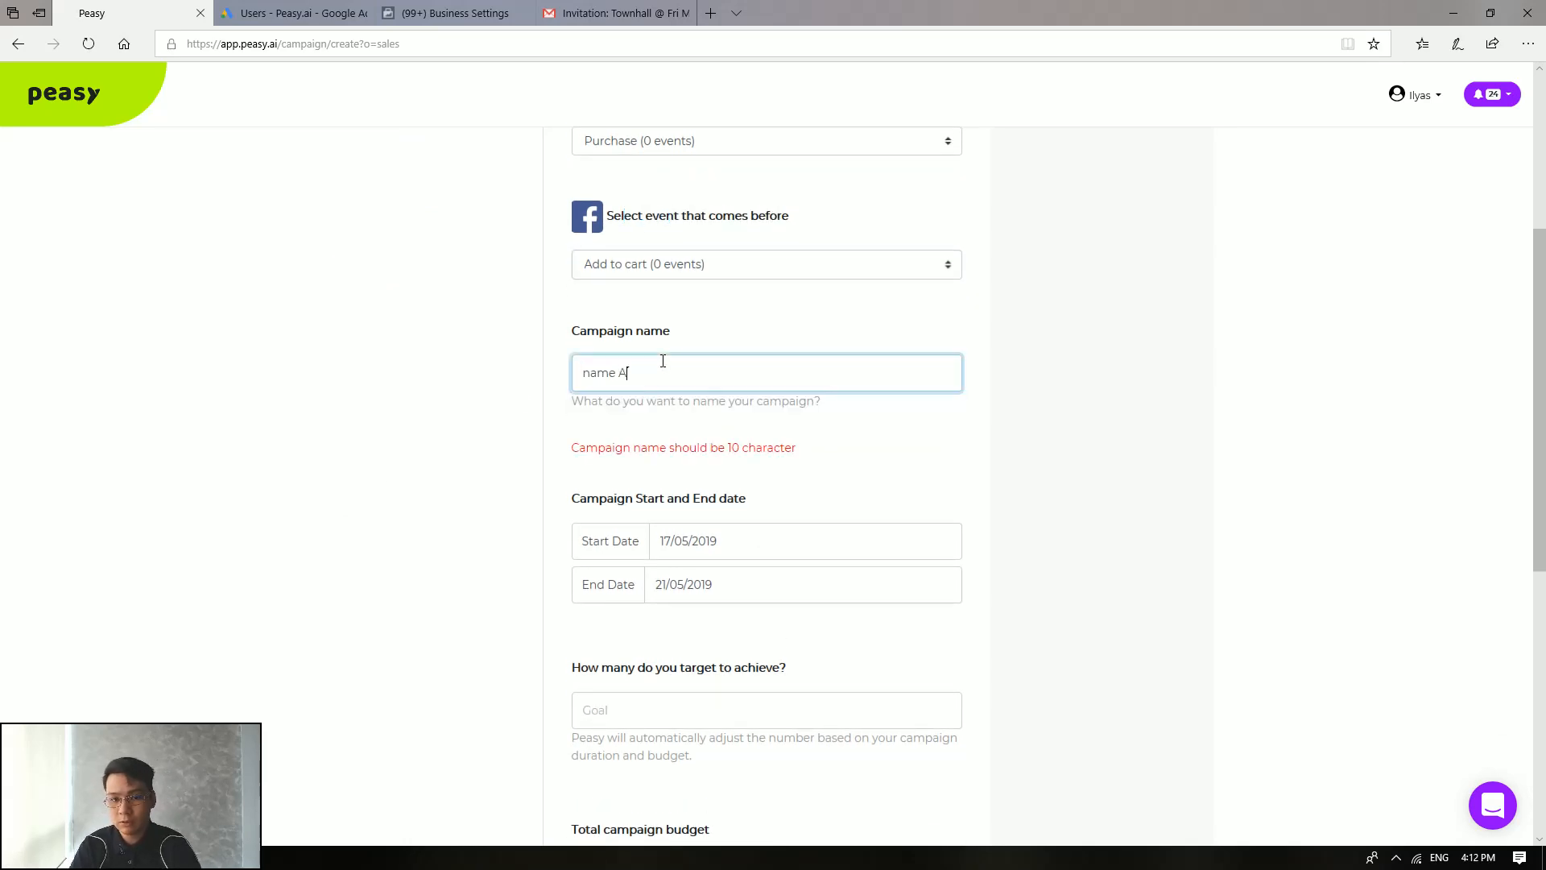
Examine the campaign's start and end date fields and their calendars without picking other dates.
scroll(663, 360, down, 4)
scroll(725, 473, up, 3)
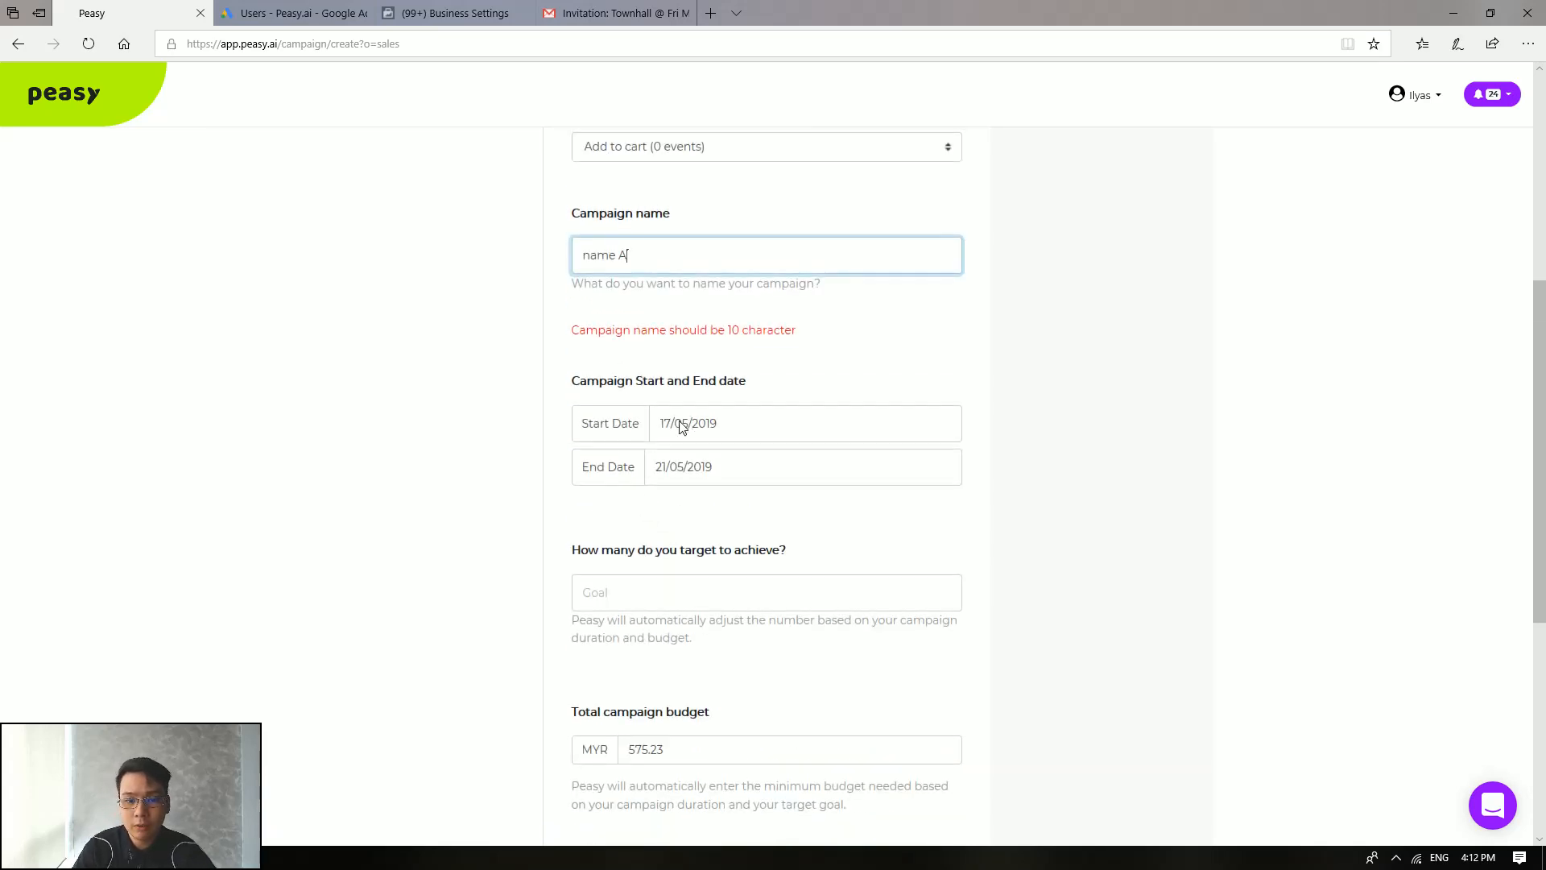
click(630, 425)
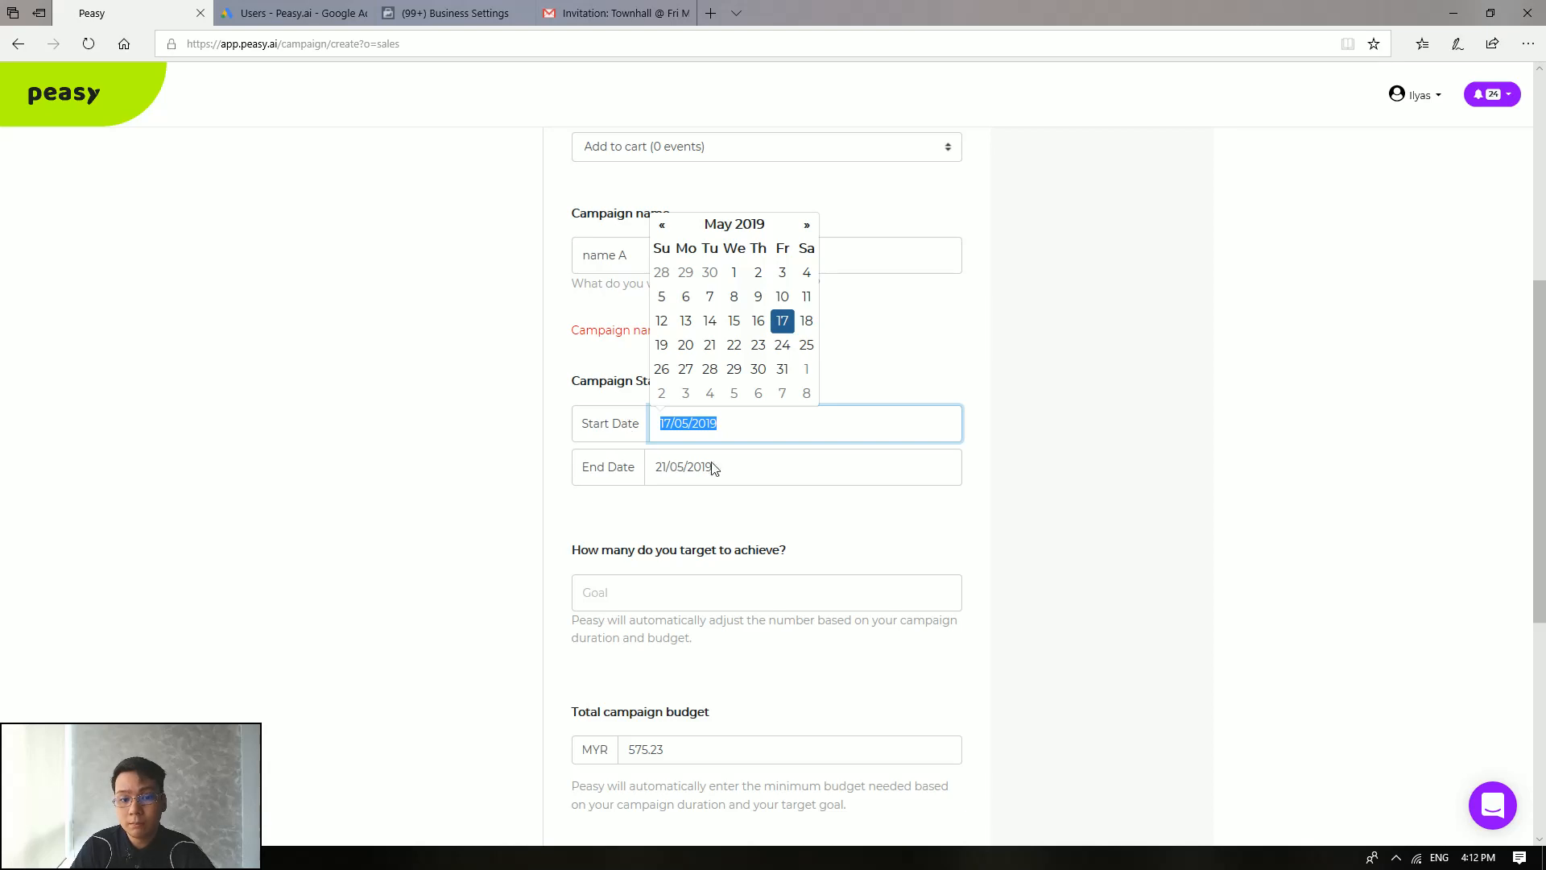
click(645, 463)
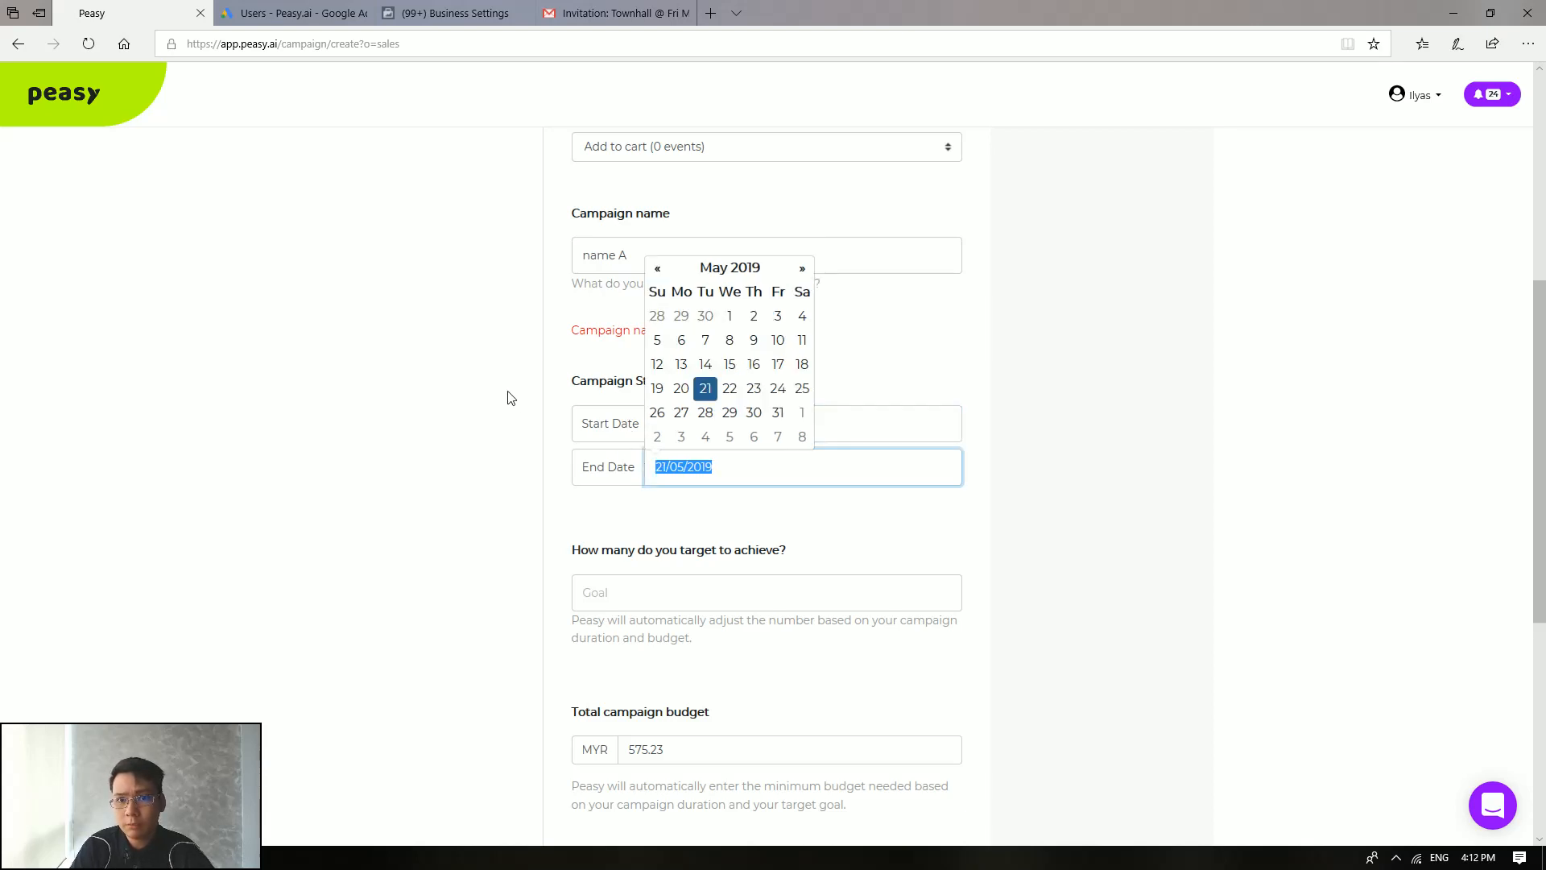
scroll(504, 397, up, 2)
scroll(507, 395, down, 2)
scroll(506, 396, down, 1)
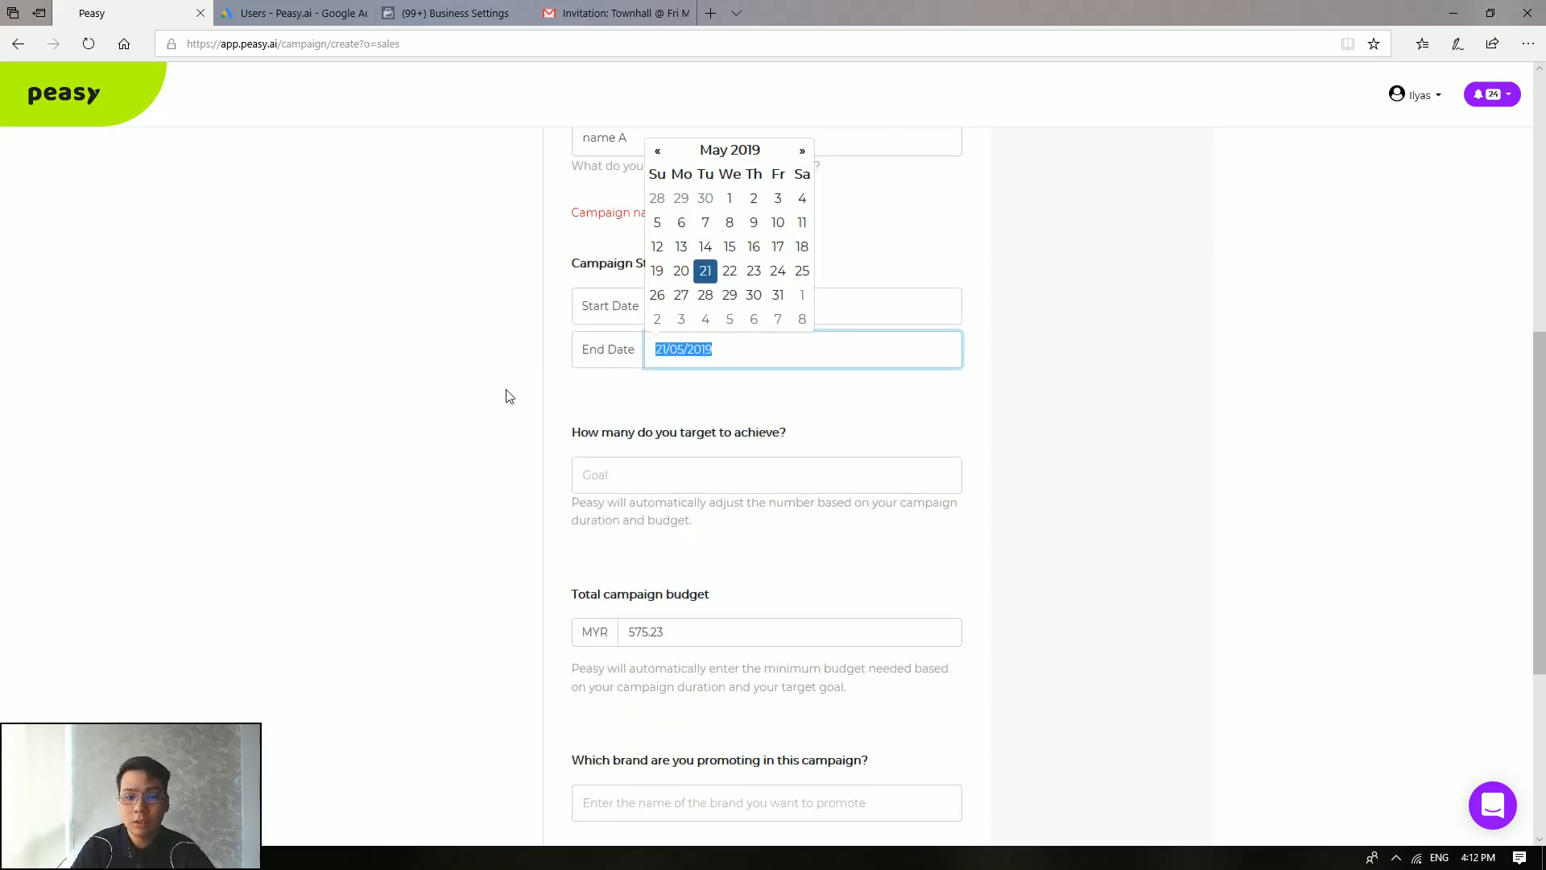
scroll(506, 396, up, 2)
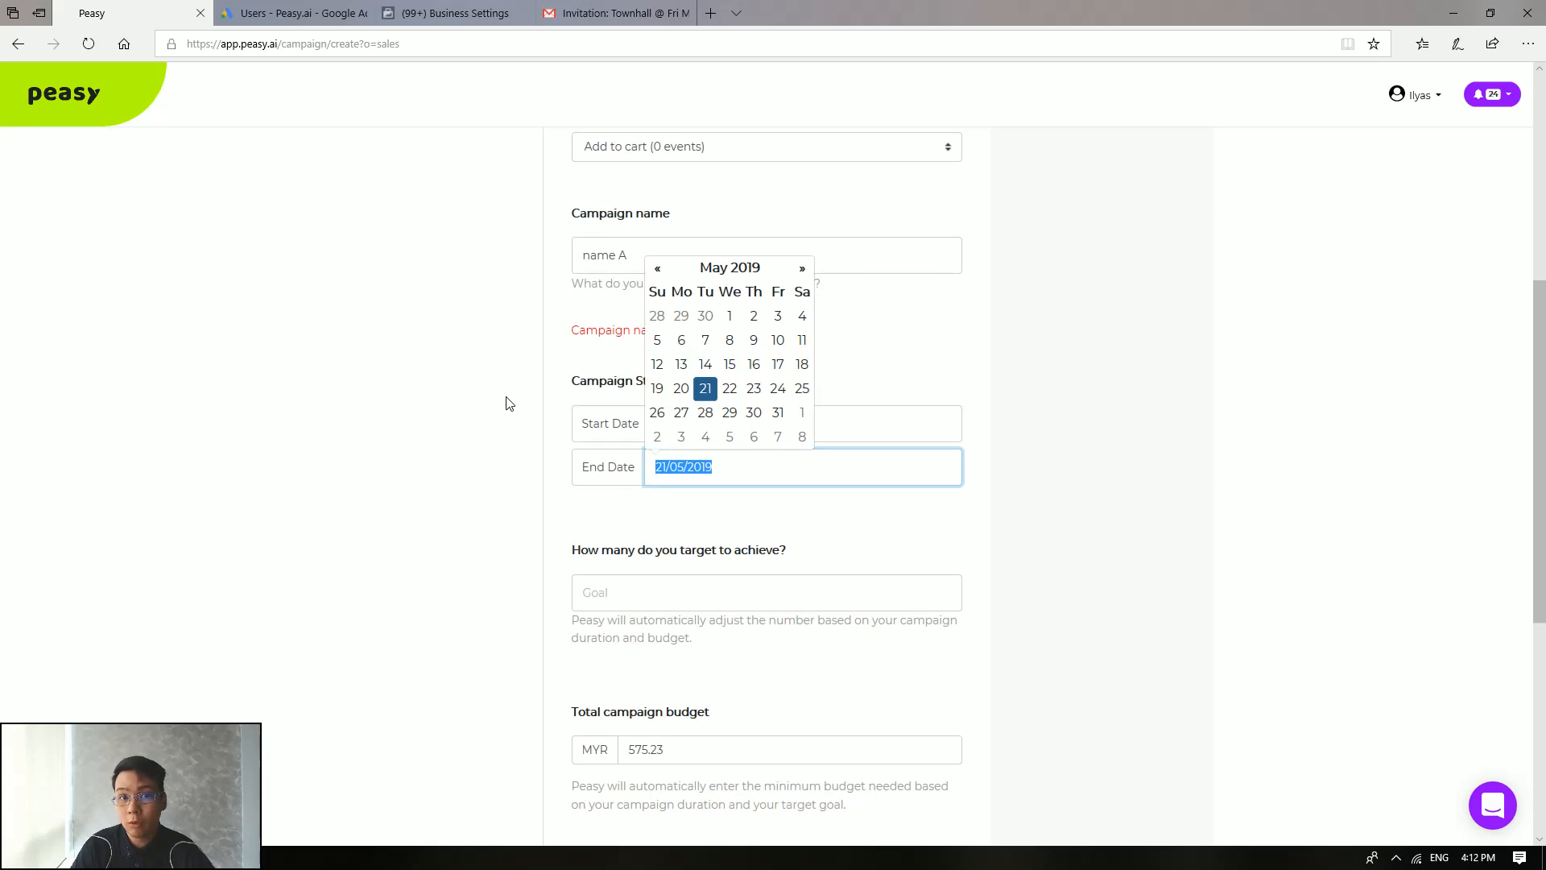
scroll(509, 403, up, 2)
scroll(500, 424, down, 3)
scroll(500, 425, up, 3)
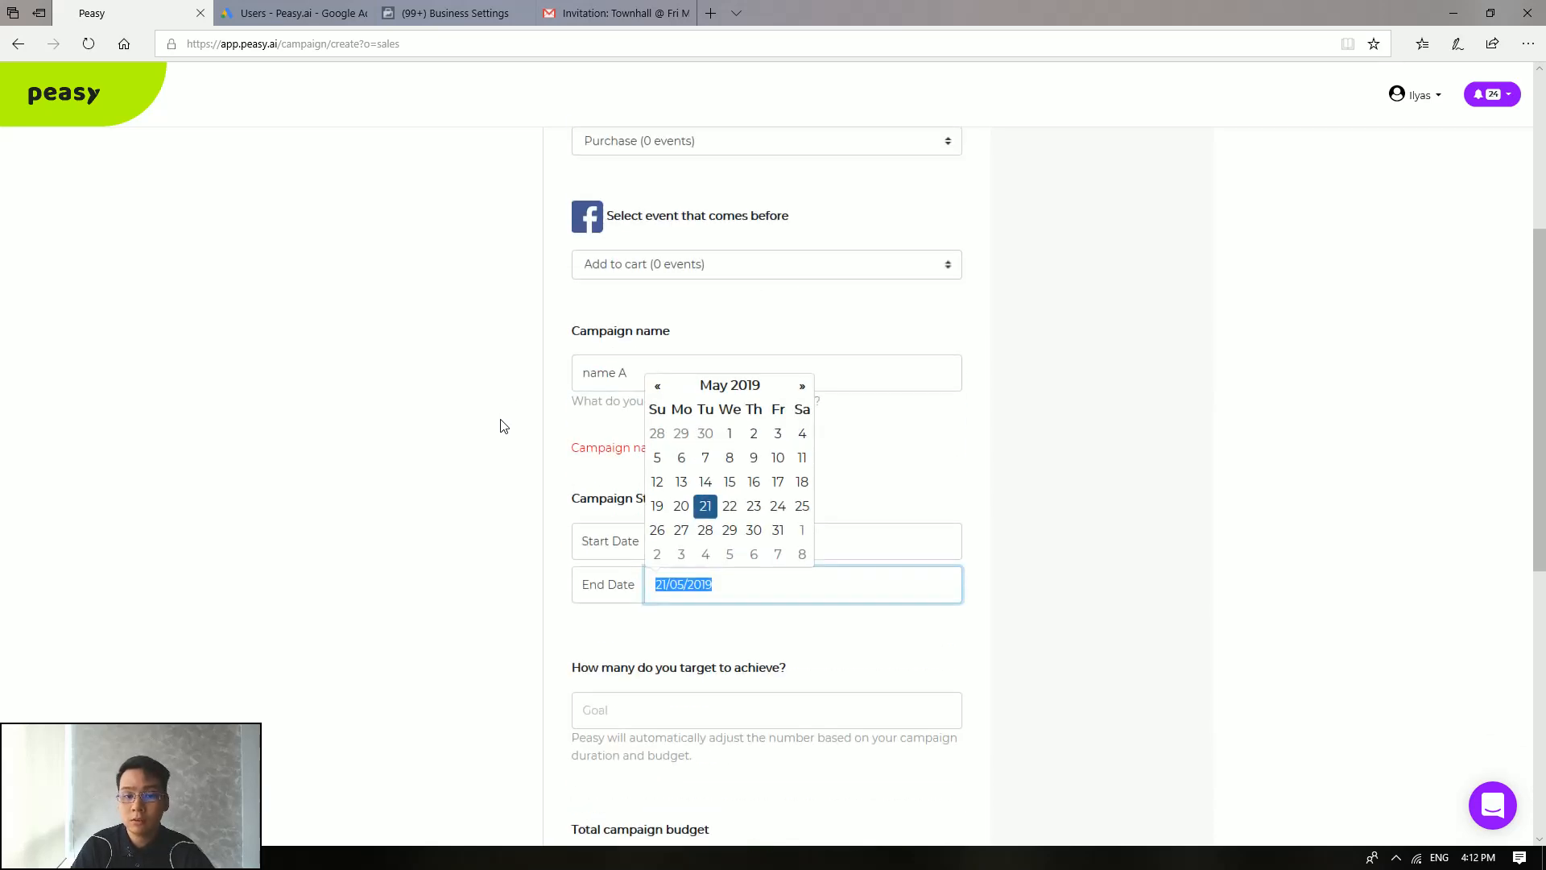
scroll(500, 424, down, 3)
scroll(503, 426, up, 2)
click(502, 426)
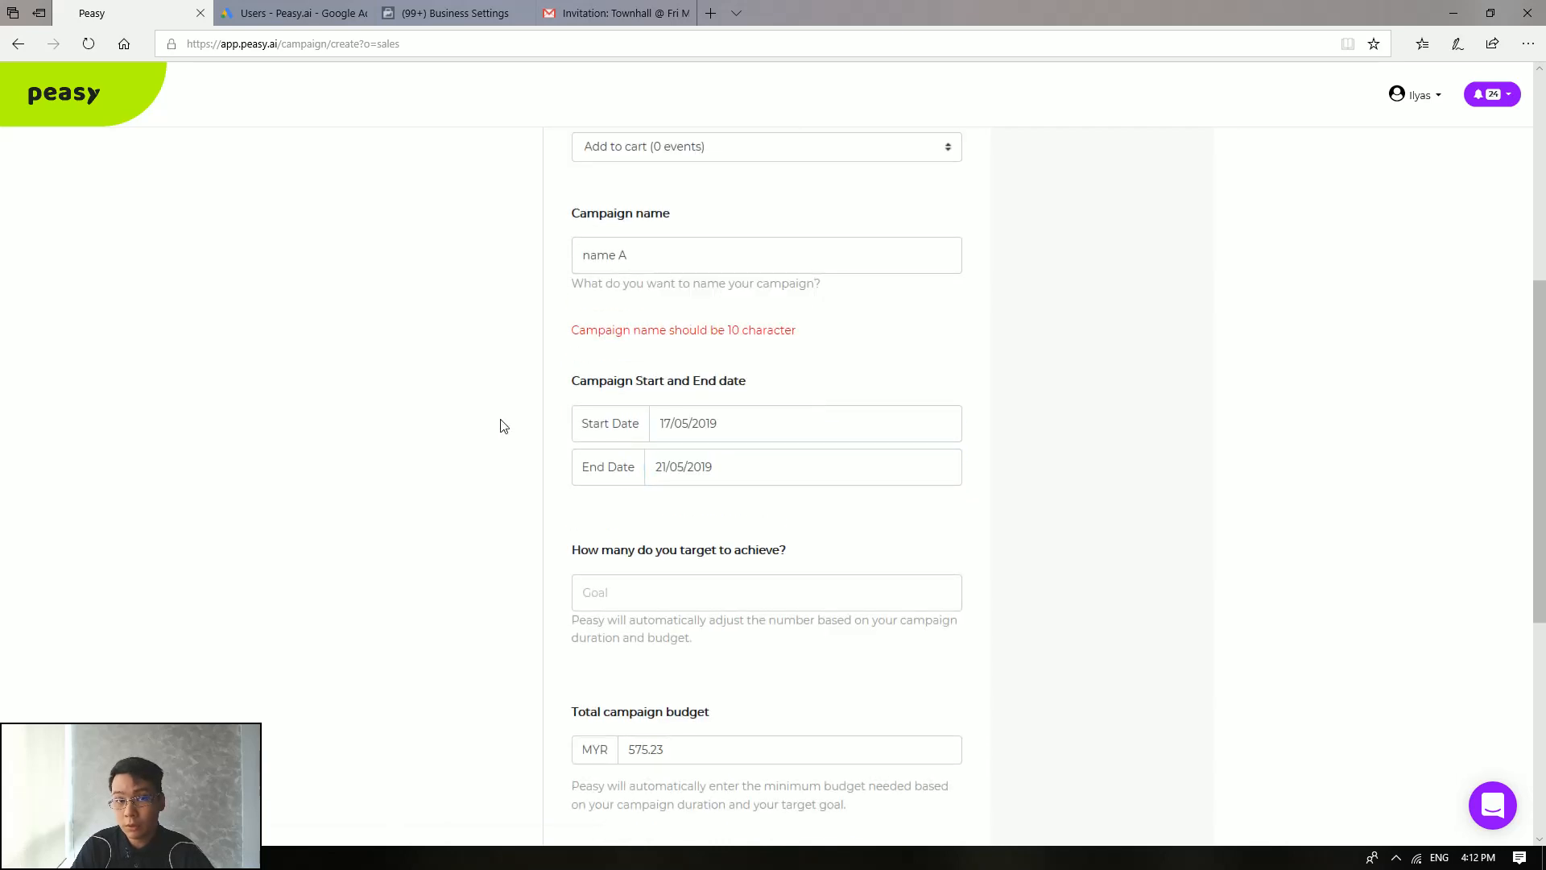
scroll(500, 425, up, 2)
scroll(500, 425, down, 2)
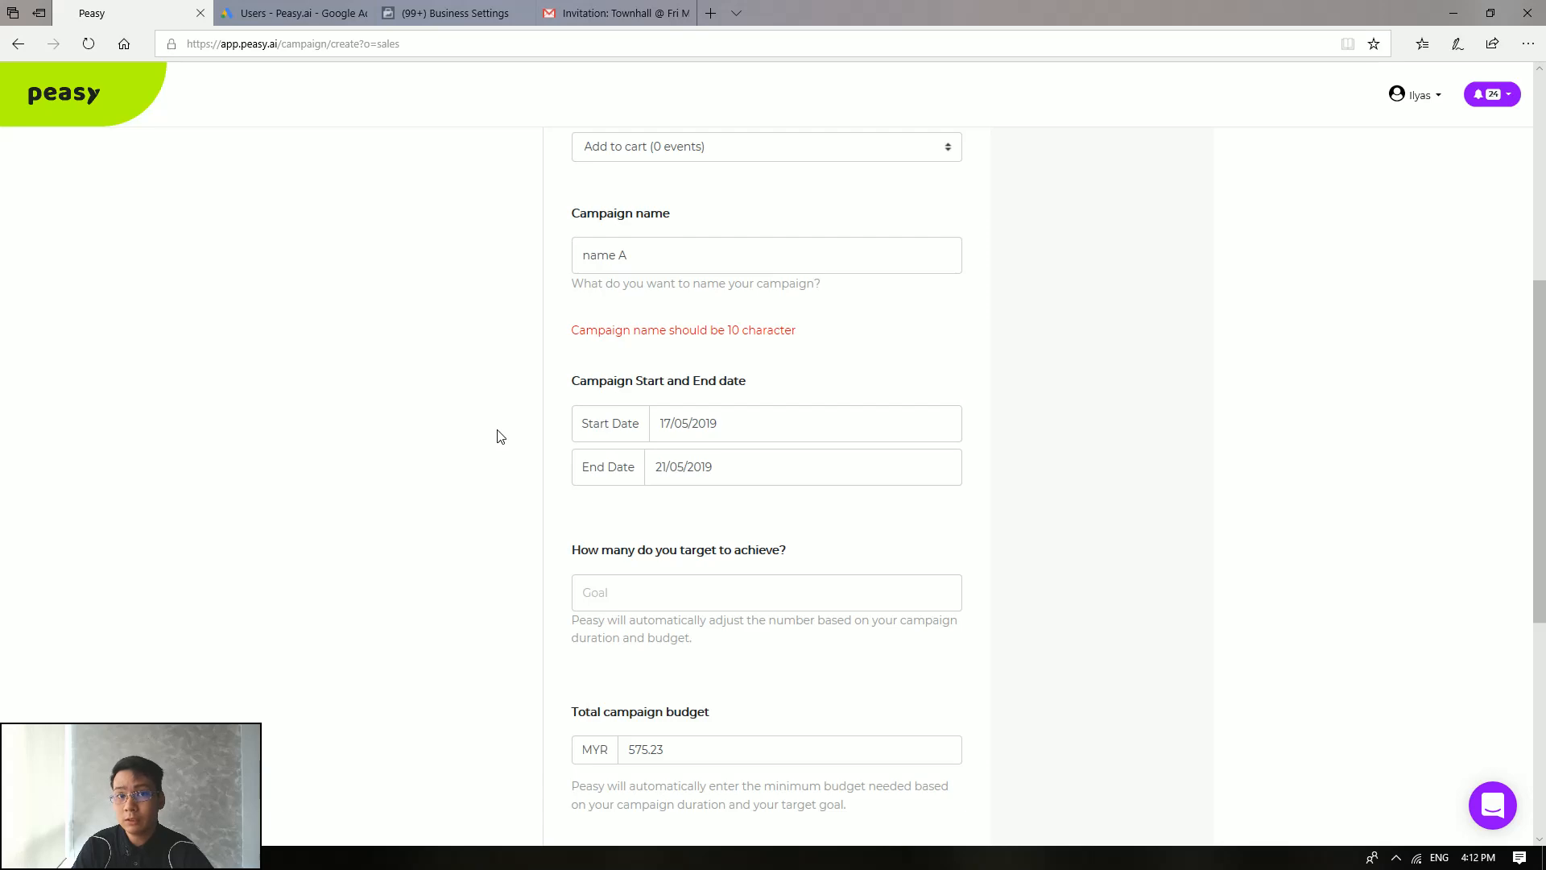
Set the number the campaign targets to achieve to 100.
scroll(499, 436, down, 2)
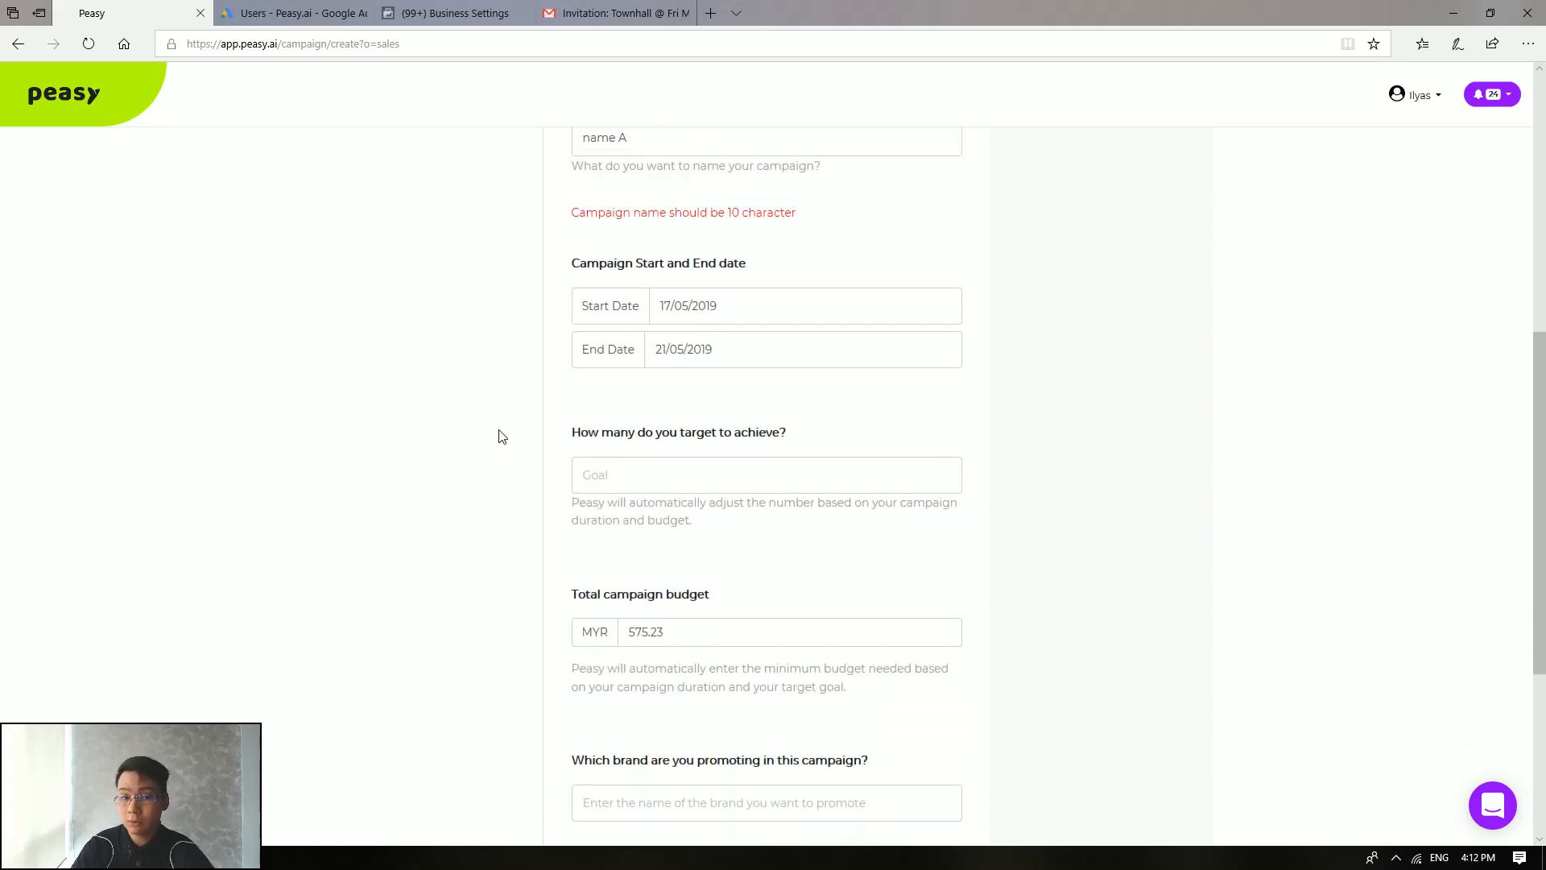
scroll(498, 435, down, 1)
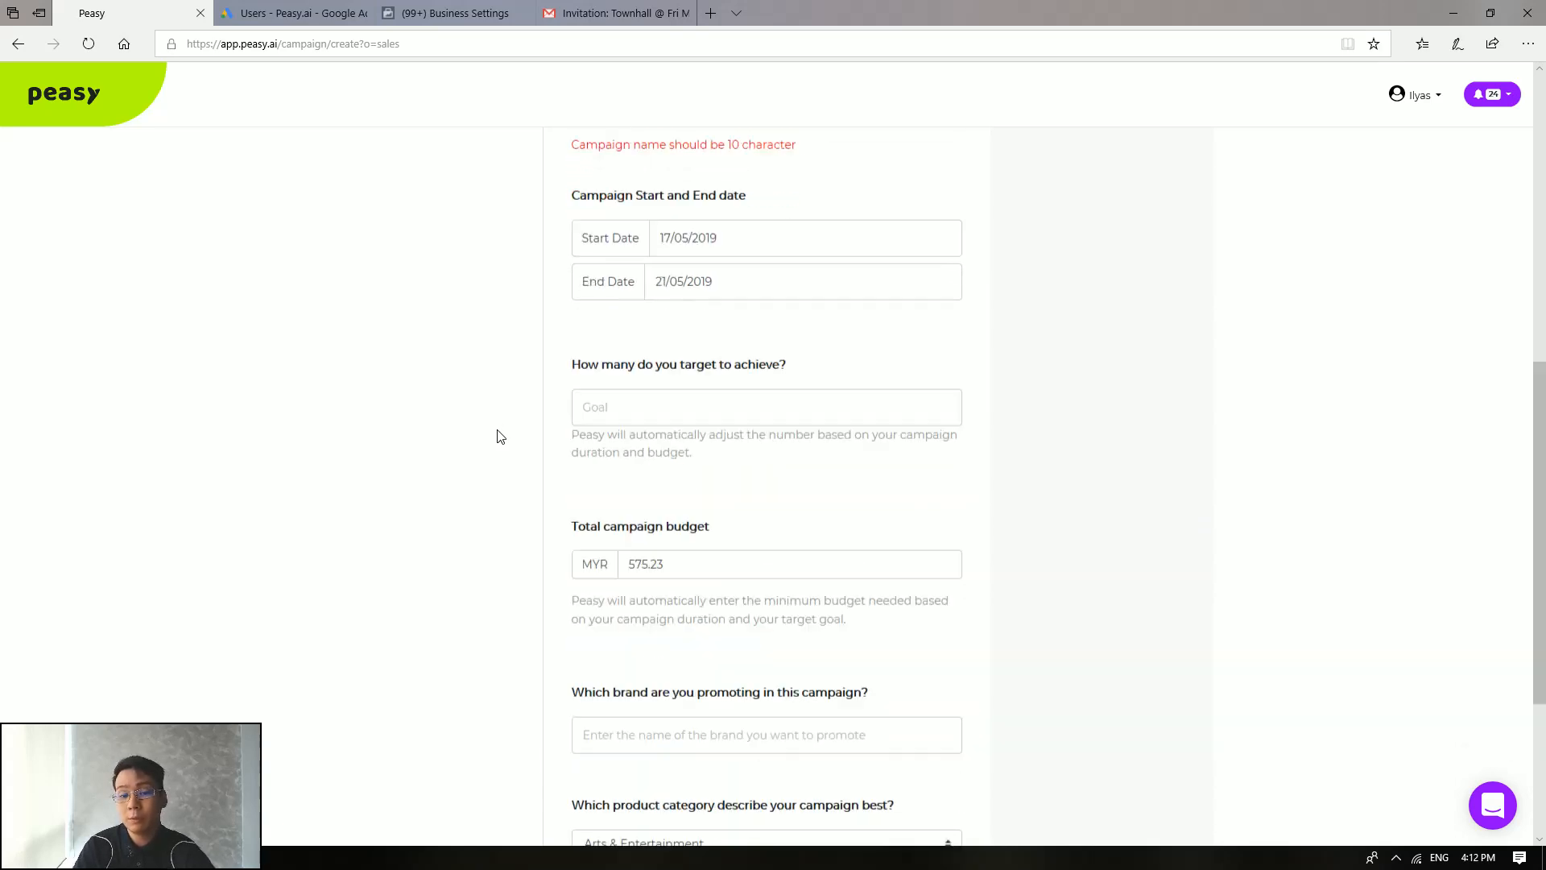
scroll(497, 436, up, 1)
click(626, 483)
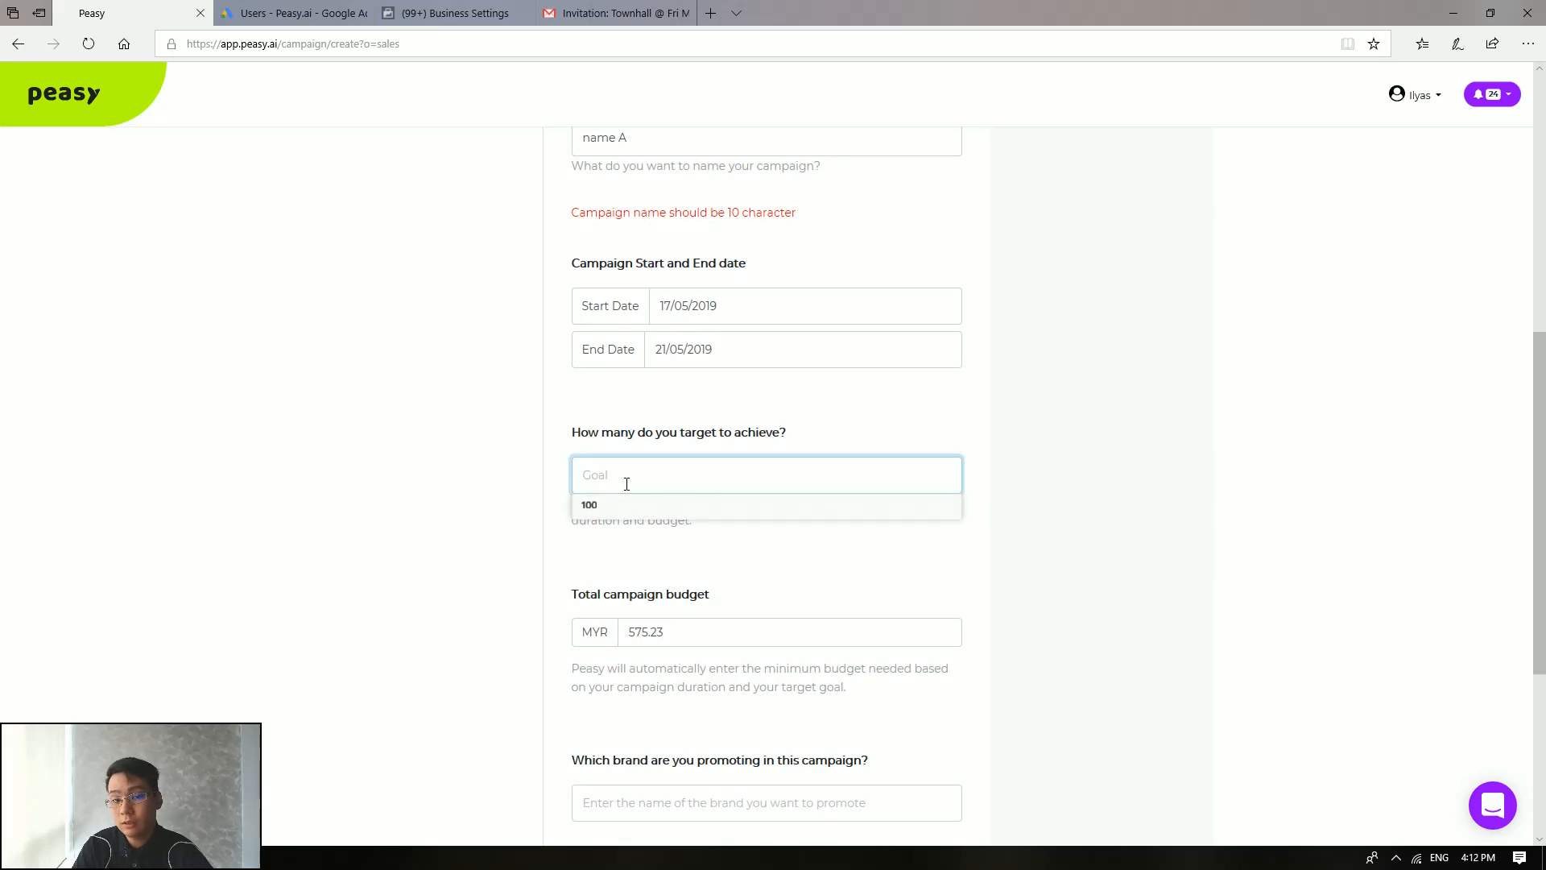
drag(674, 436, 766, 435)
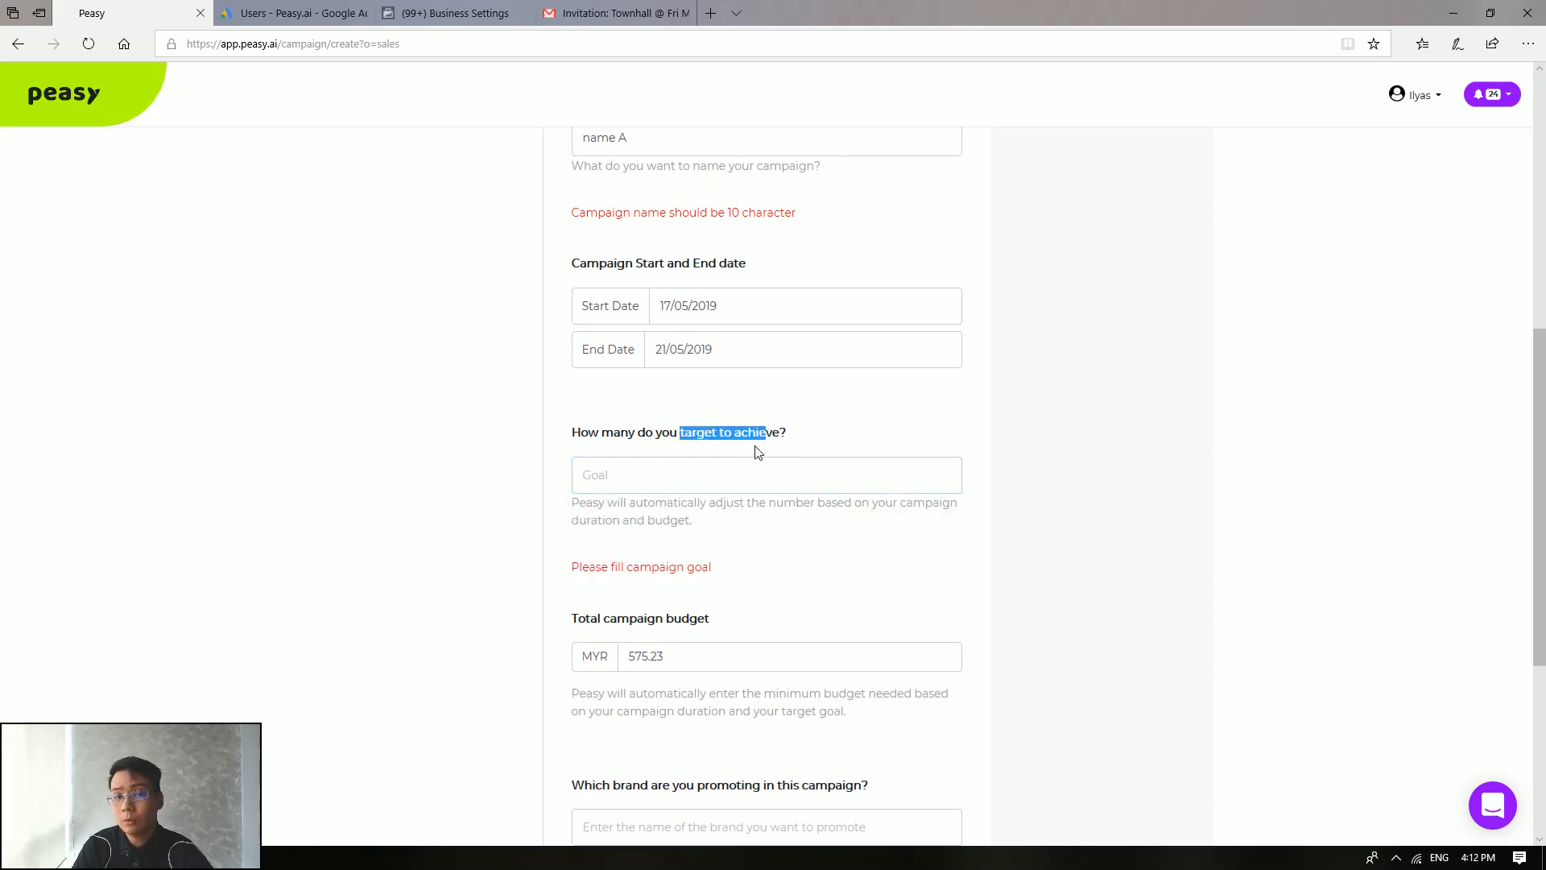
click(668, 471)
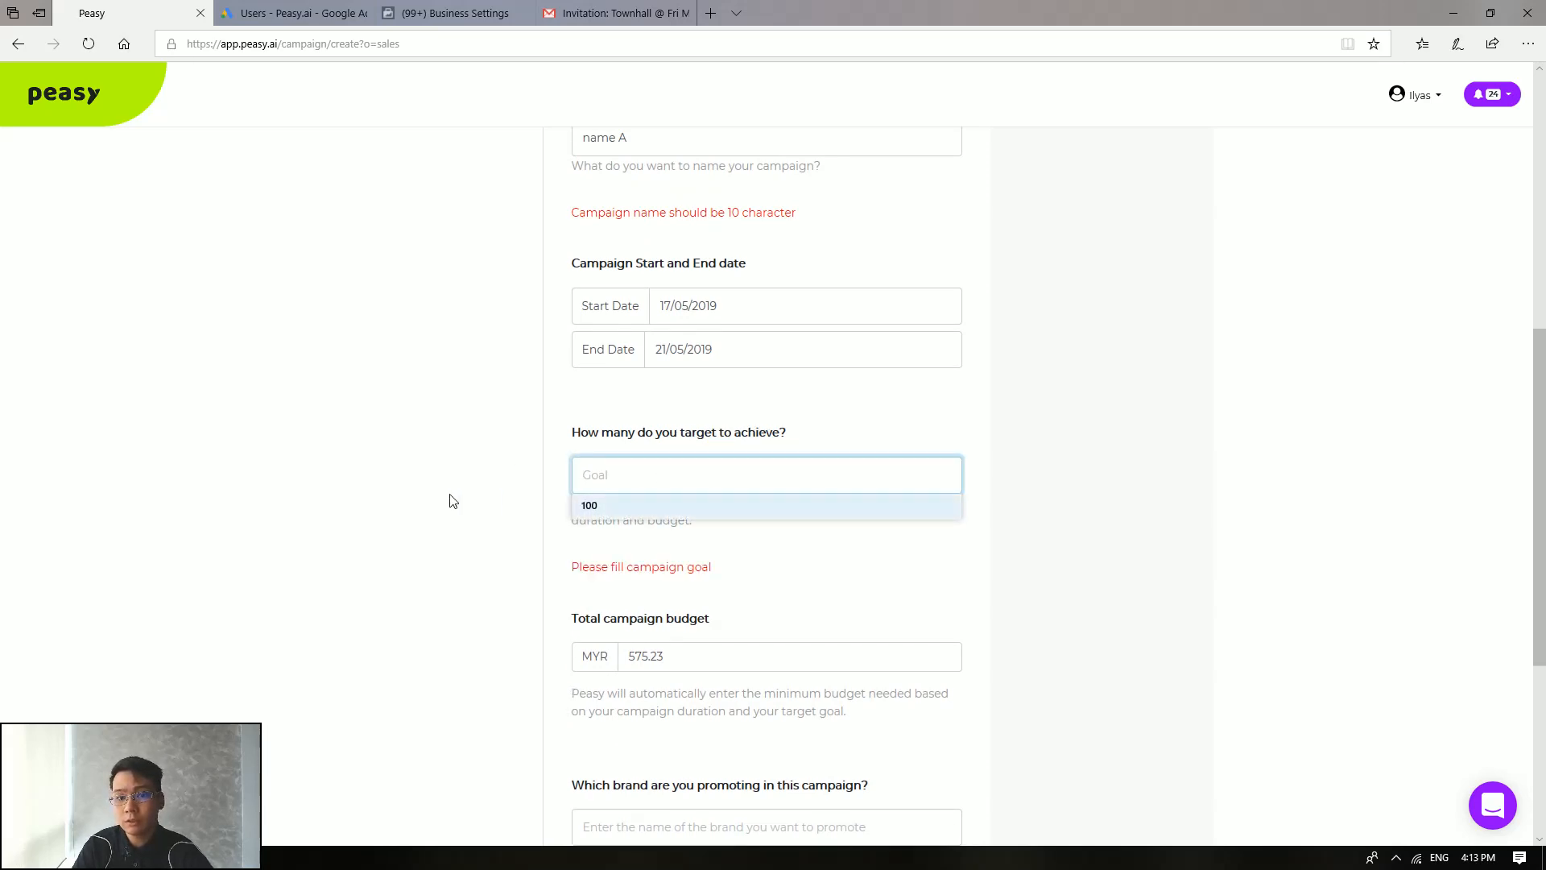
scroll(449, 500, up, 8)
scroll(553, 487, down, 10)
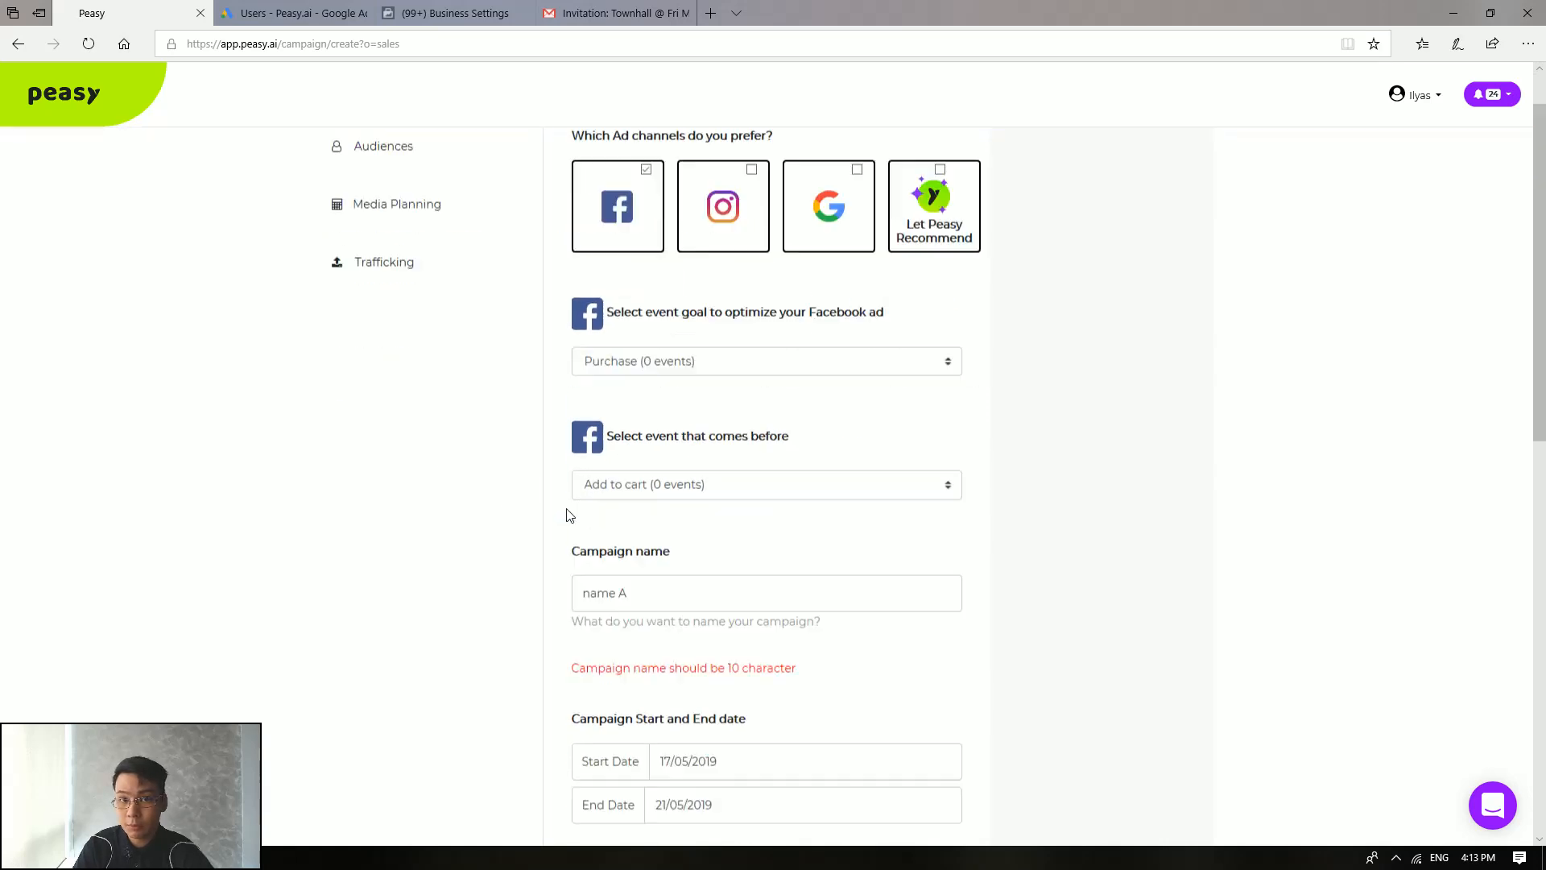
scroll(540, 513, up, 4)
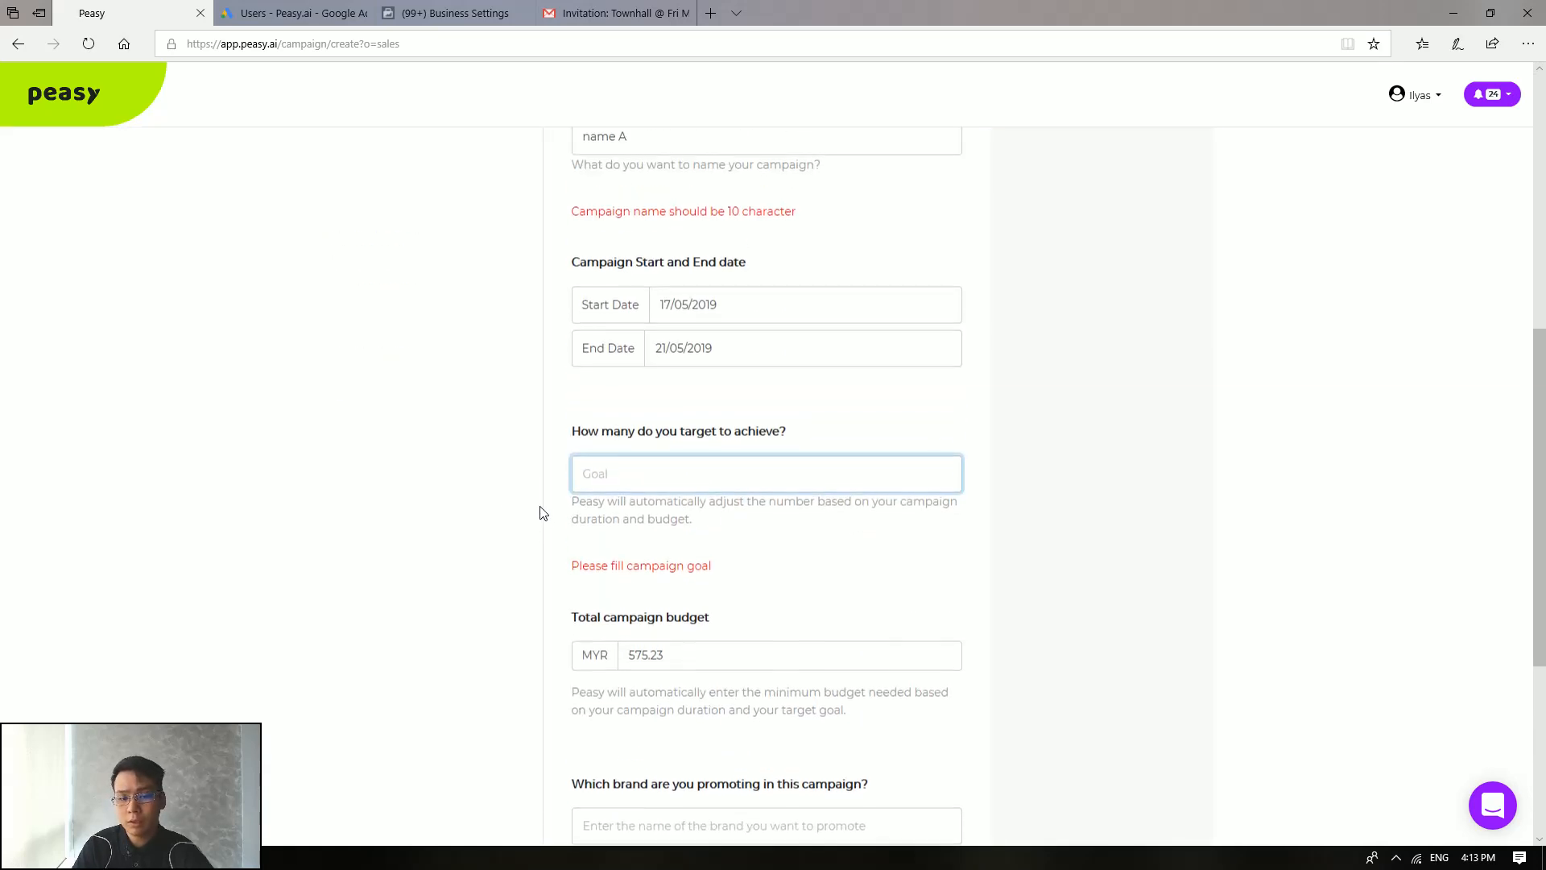
text(100)
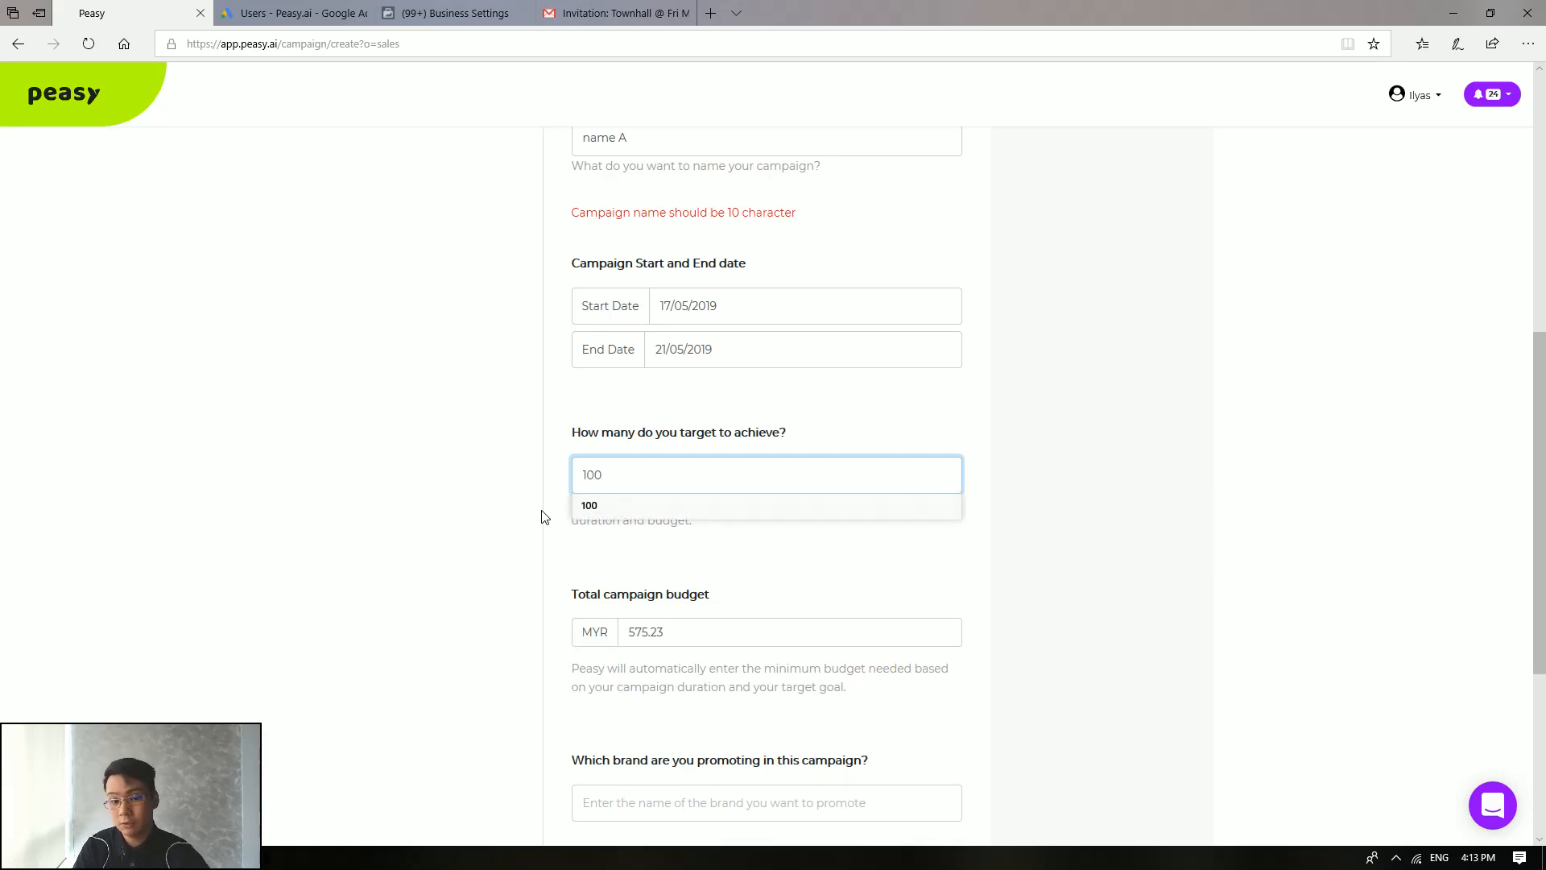
click(545, 516)
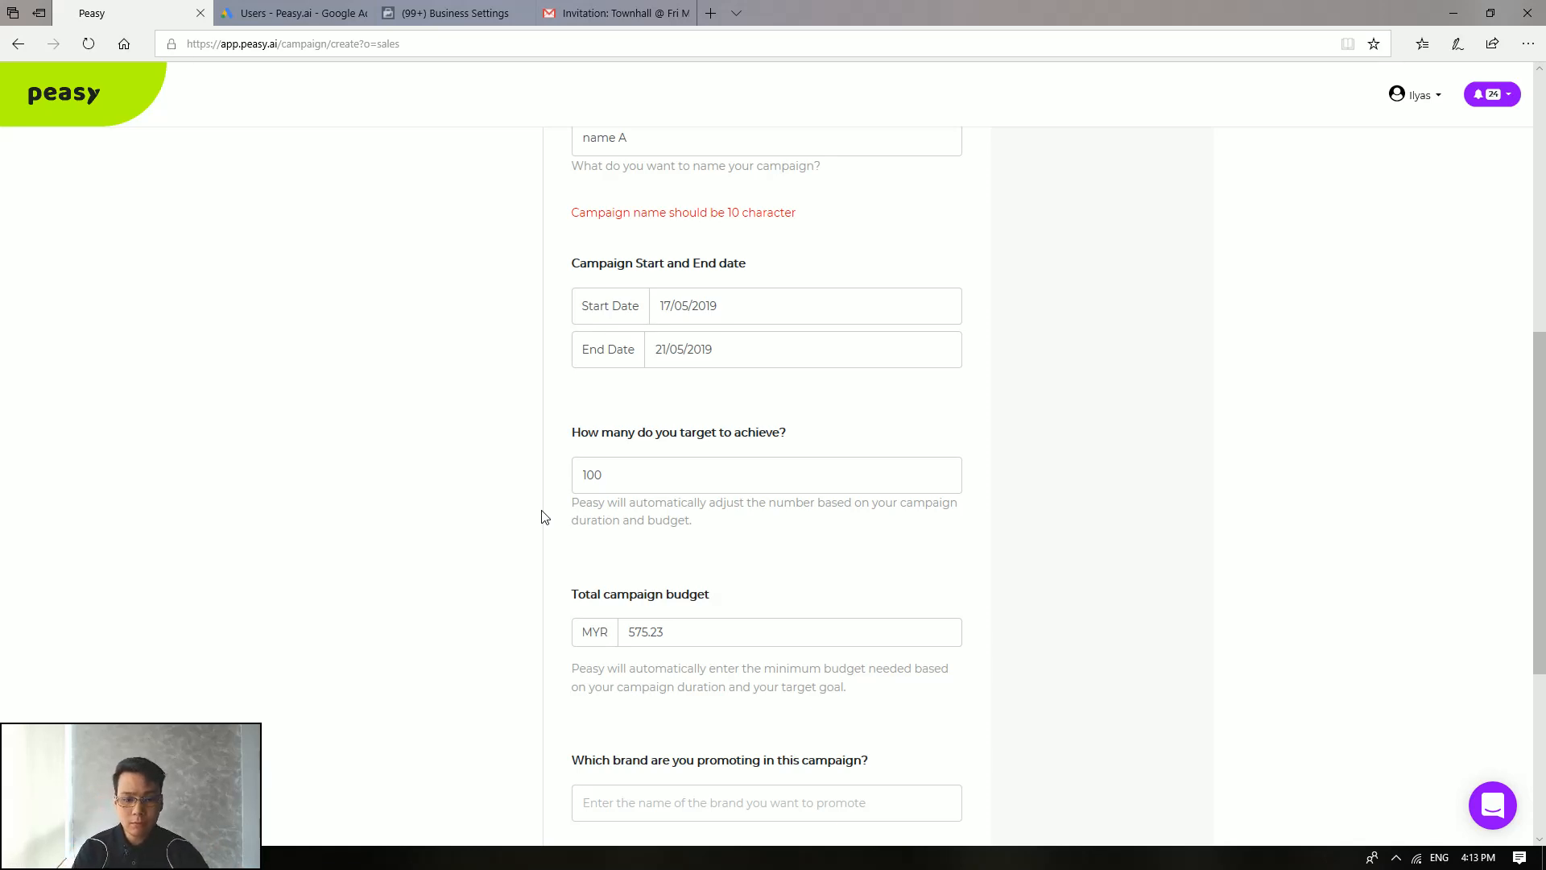
Examine the total campaign budget together with the campaign dates and target goal it depends on.
scroll(553, 491, down, 4)
scroll(539, 494, up, 3)
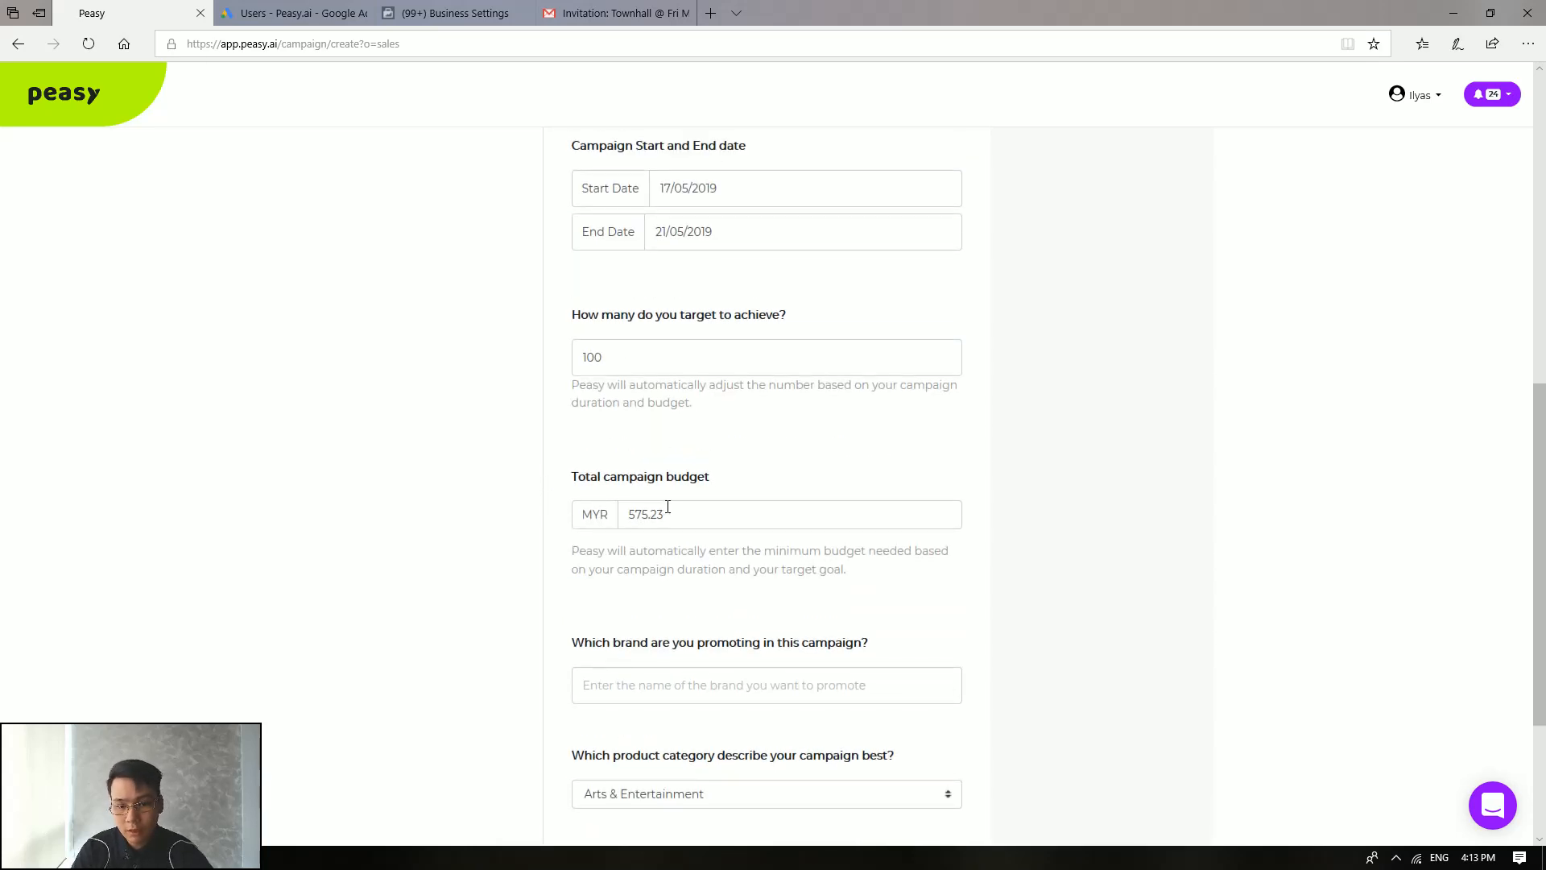
drag(588, 478, 709, 479)
click(712, 479)
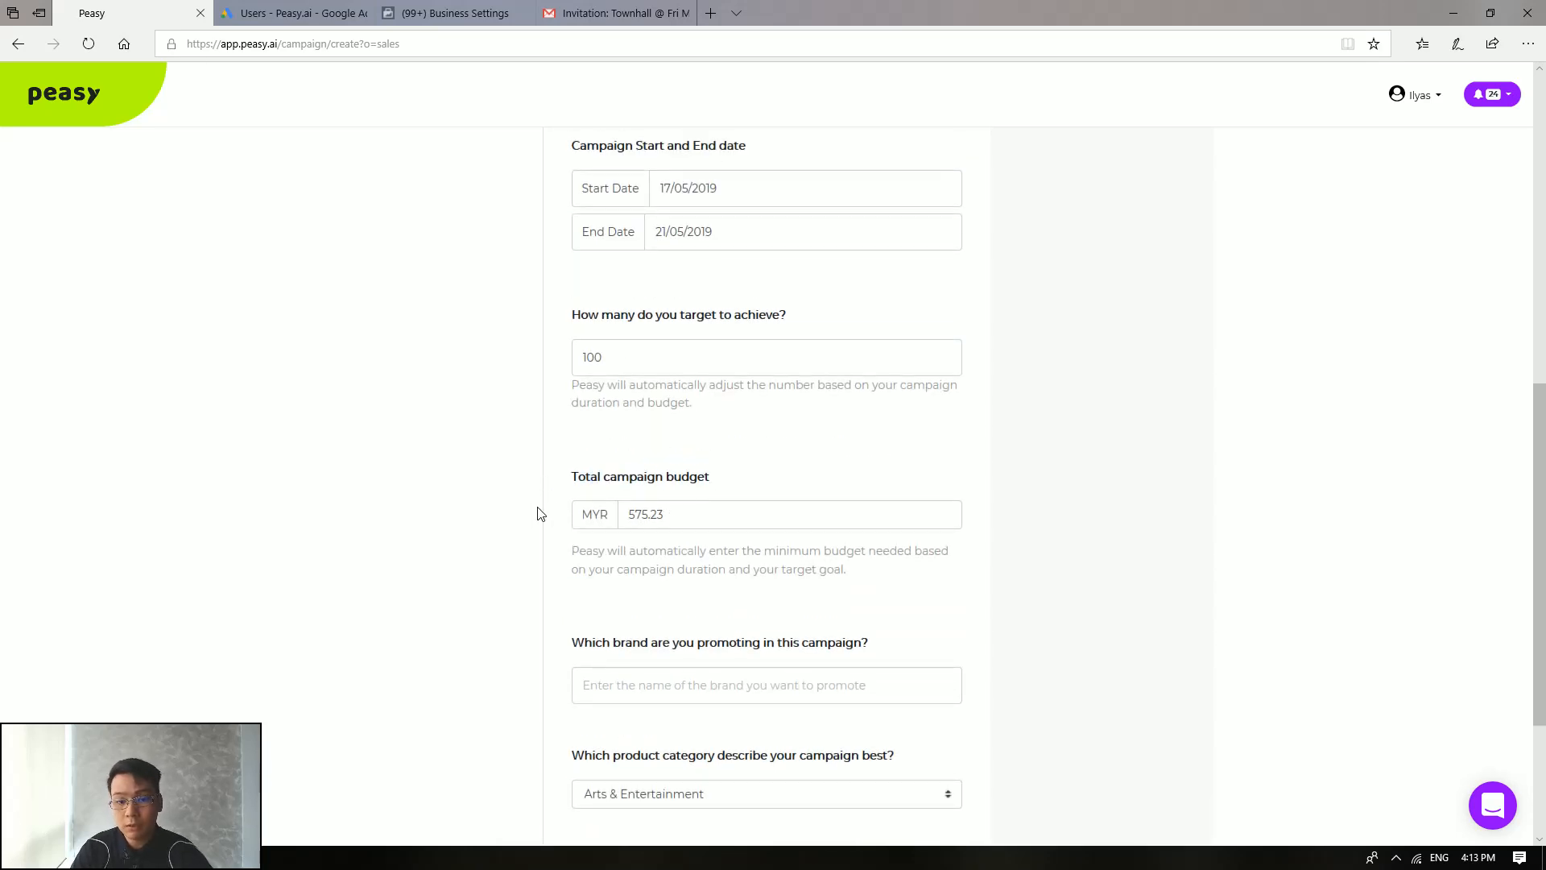
scroll(540, 514, up, 1)
scroll(540, 513, down, 1)
scroll(559, 494, up, 1)
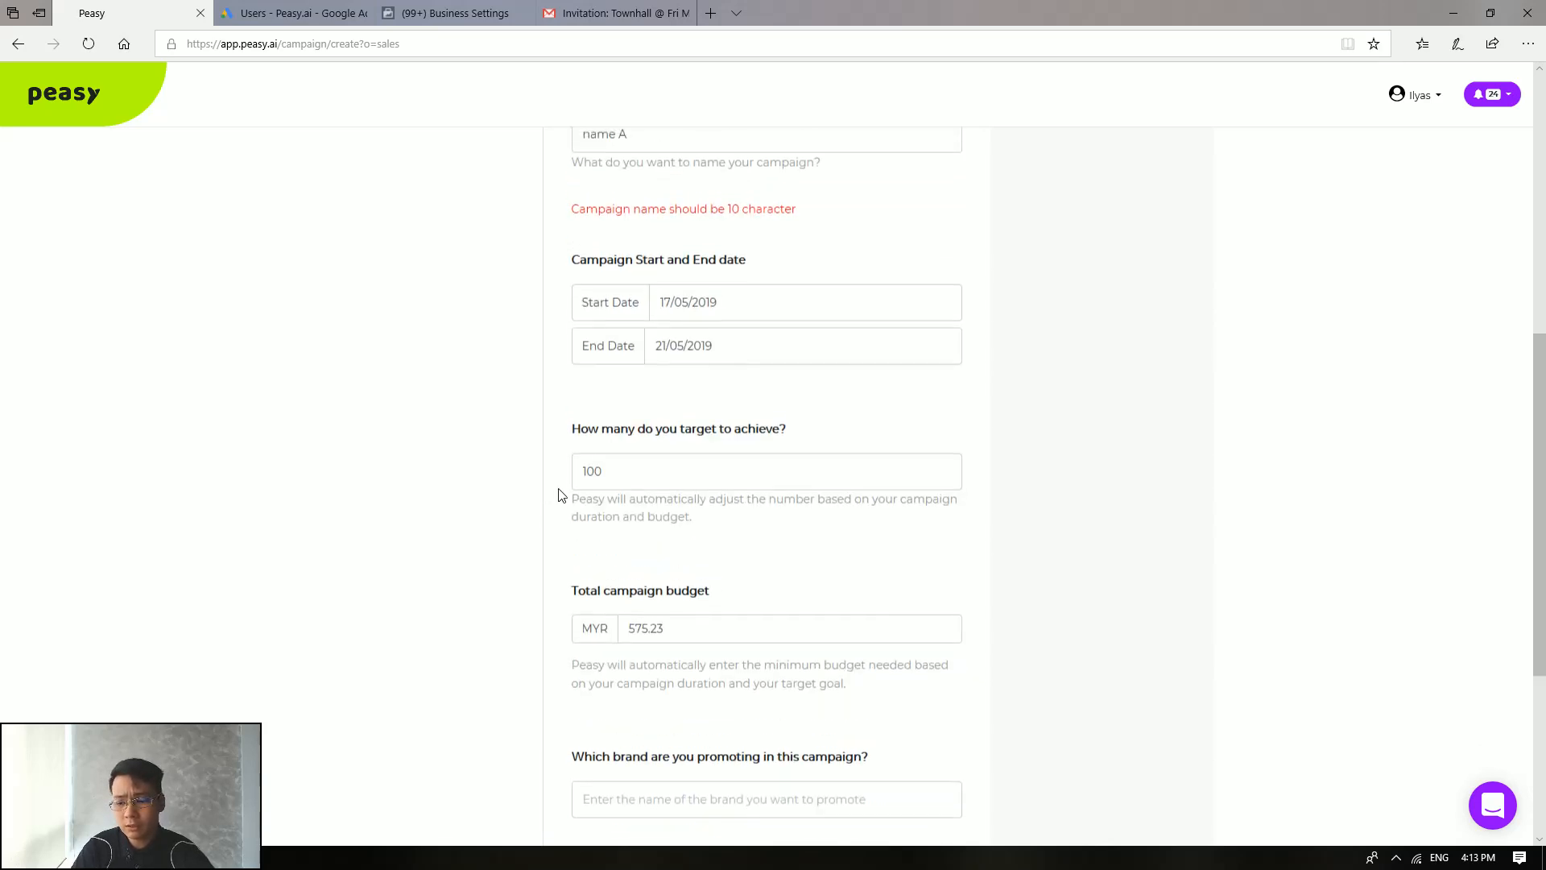
scroll(561, 494, down, 1)
scroll(561, 495, up, 1)
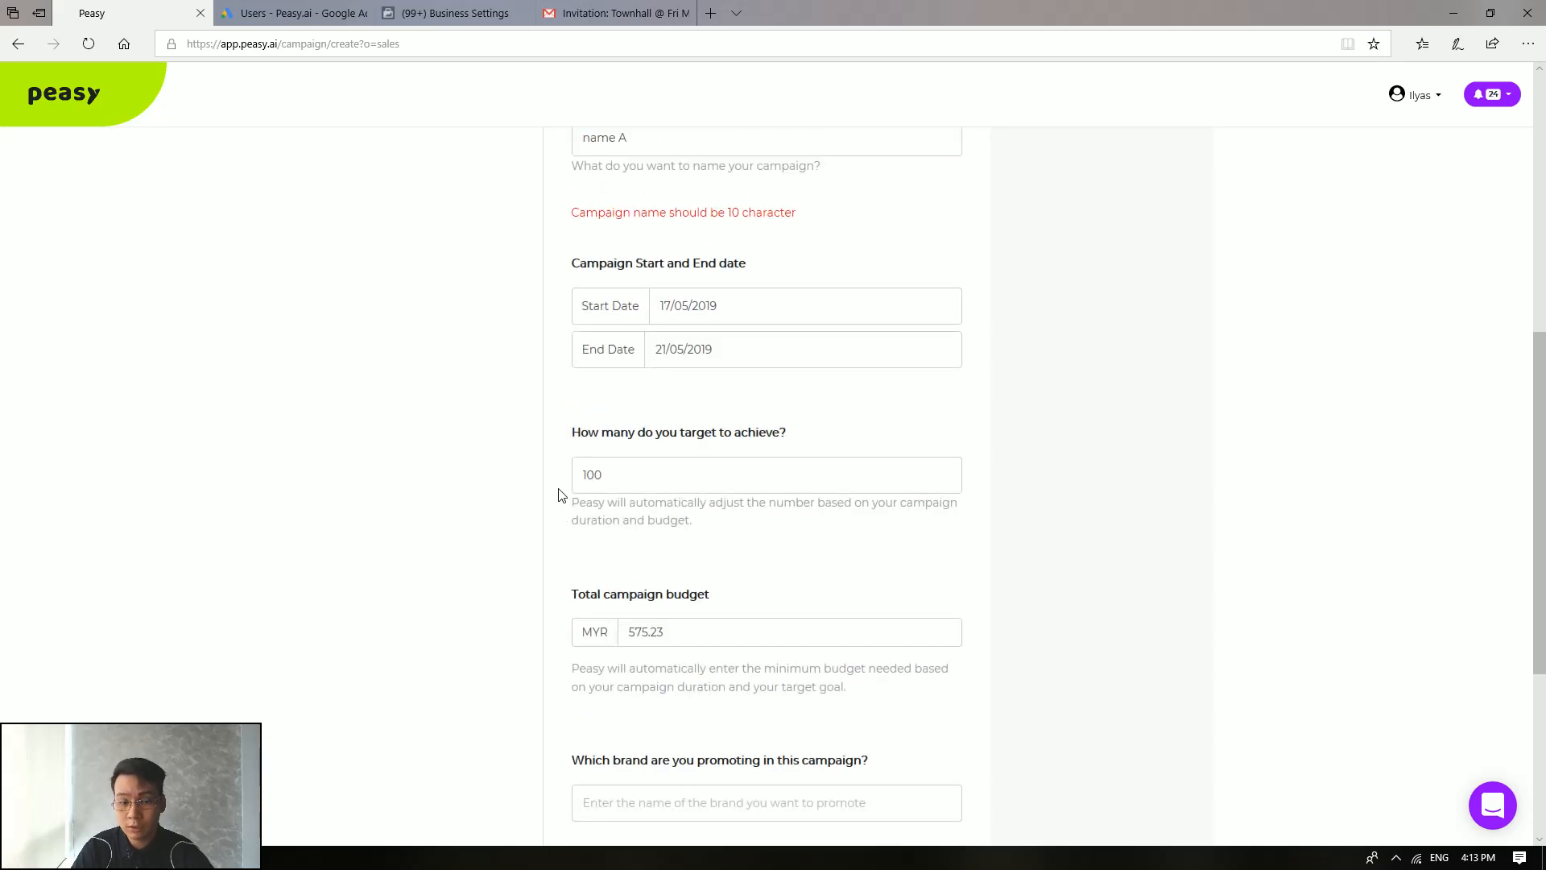
scroll(561, 495, down, 2)
scroll(559, 494, up, 1)
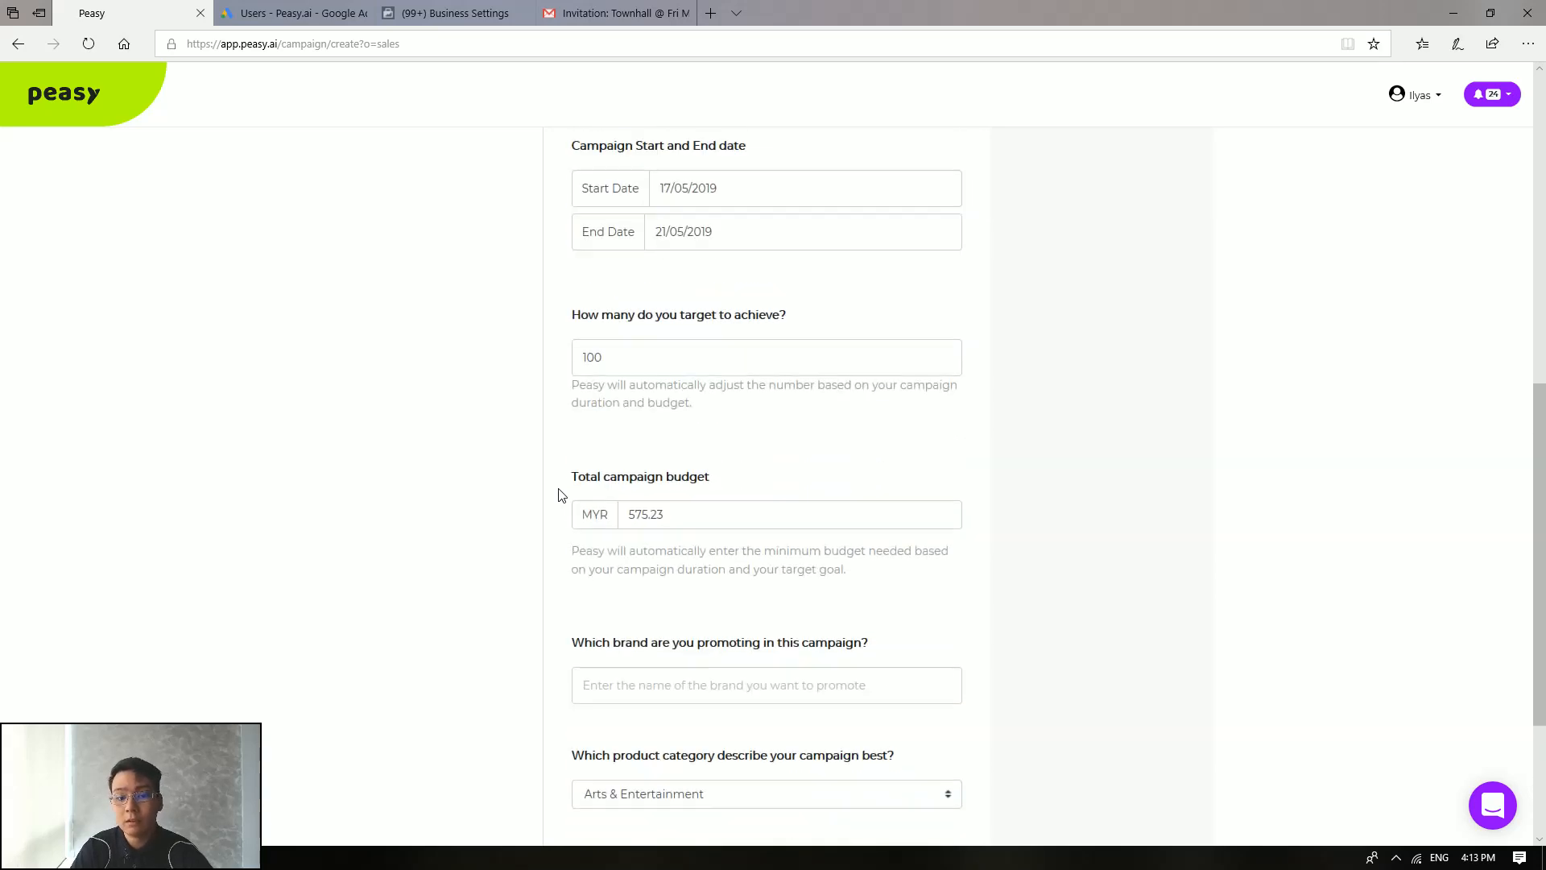
double_click(647, 524)
click(472, 506)
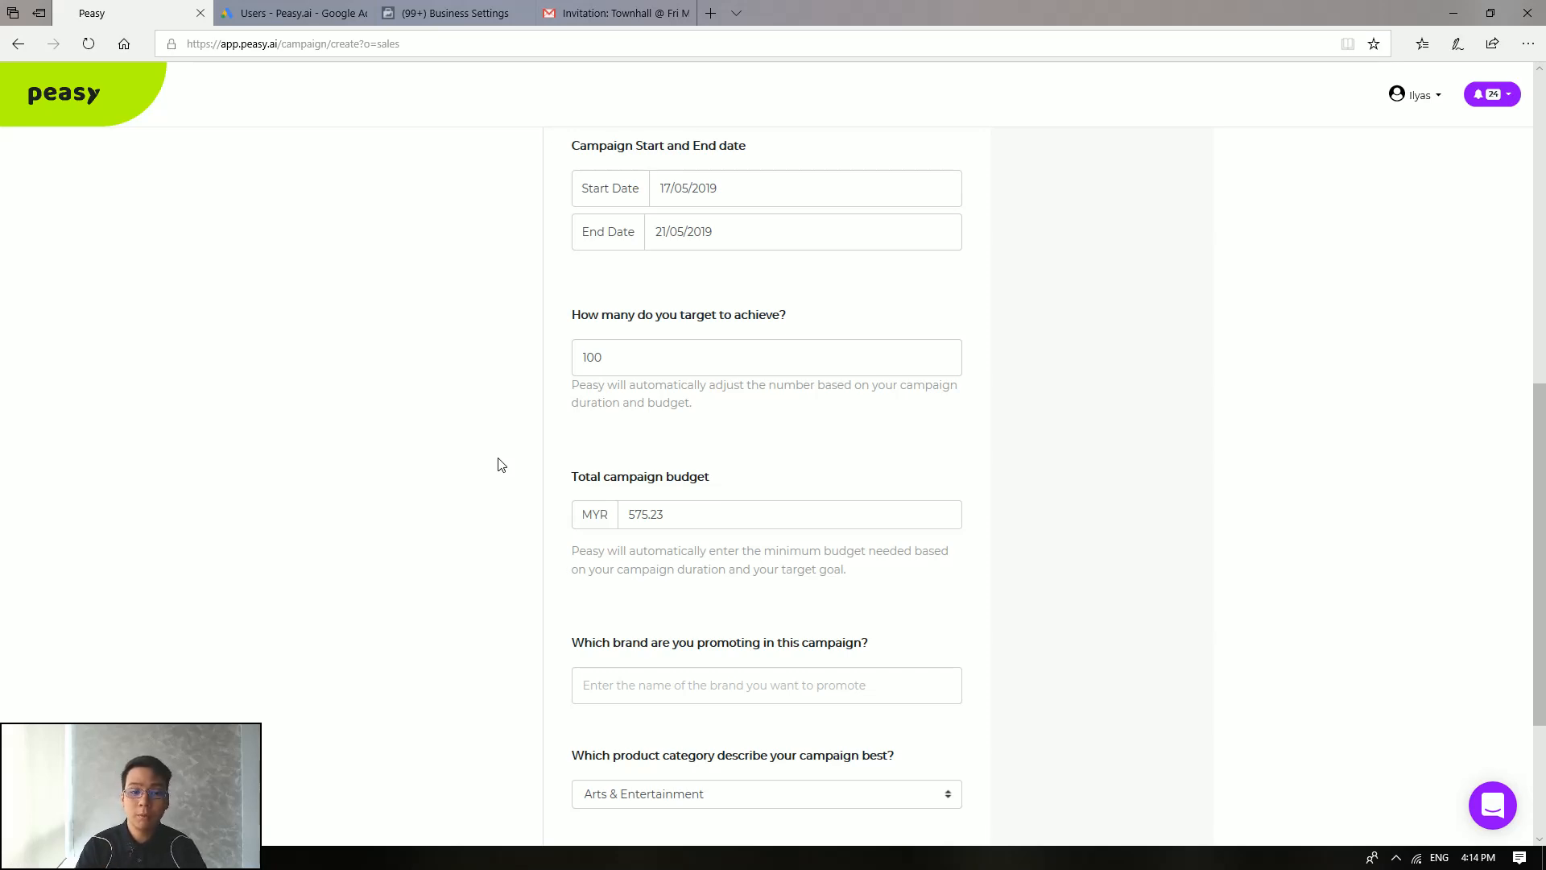
Choose Peasy.AI as the brand being promoted in this campaign.
scroll(499, 465, down, 3)
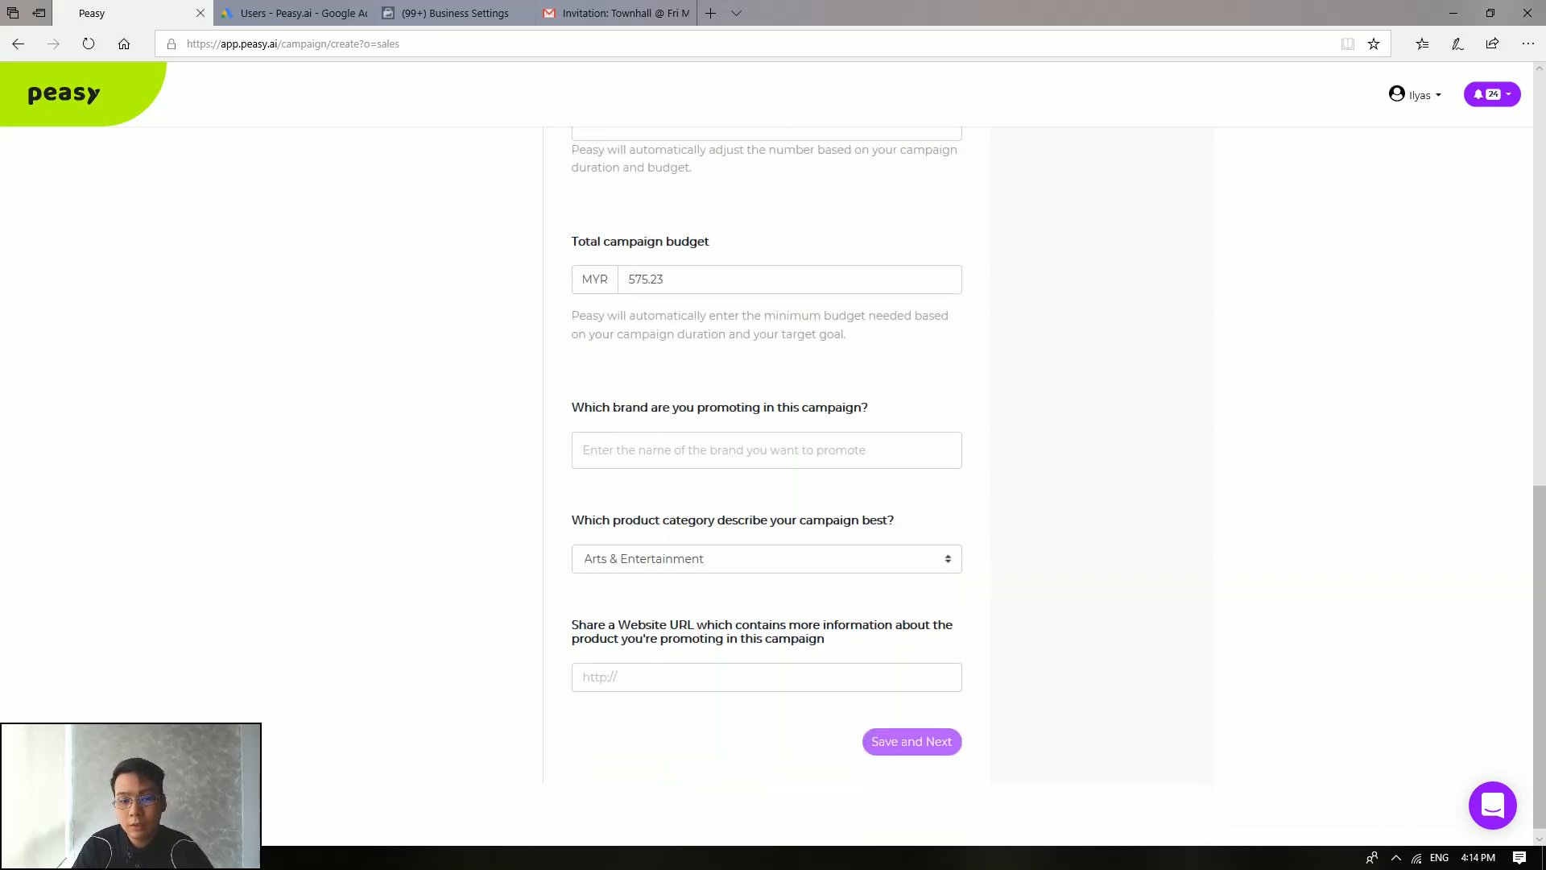
drag(613, 409, 782, 418)
double_click(783, 420)
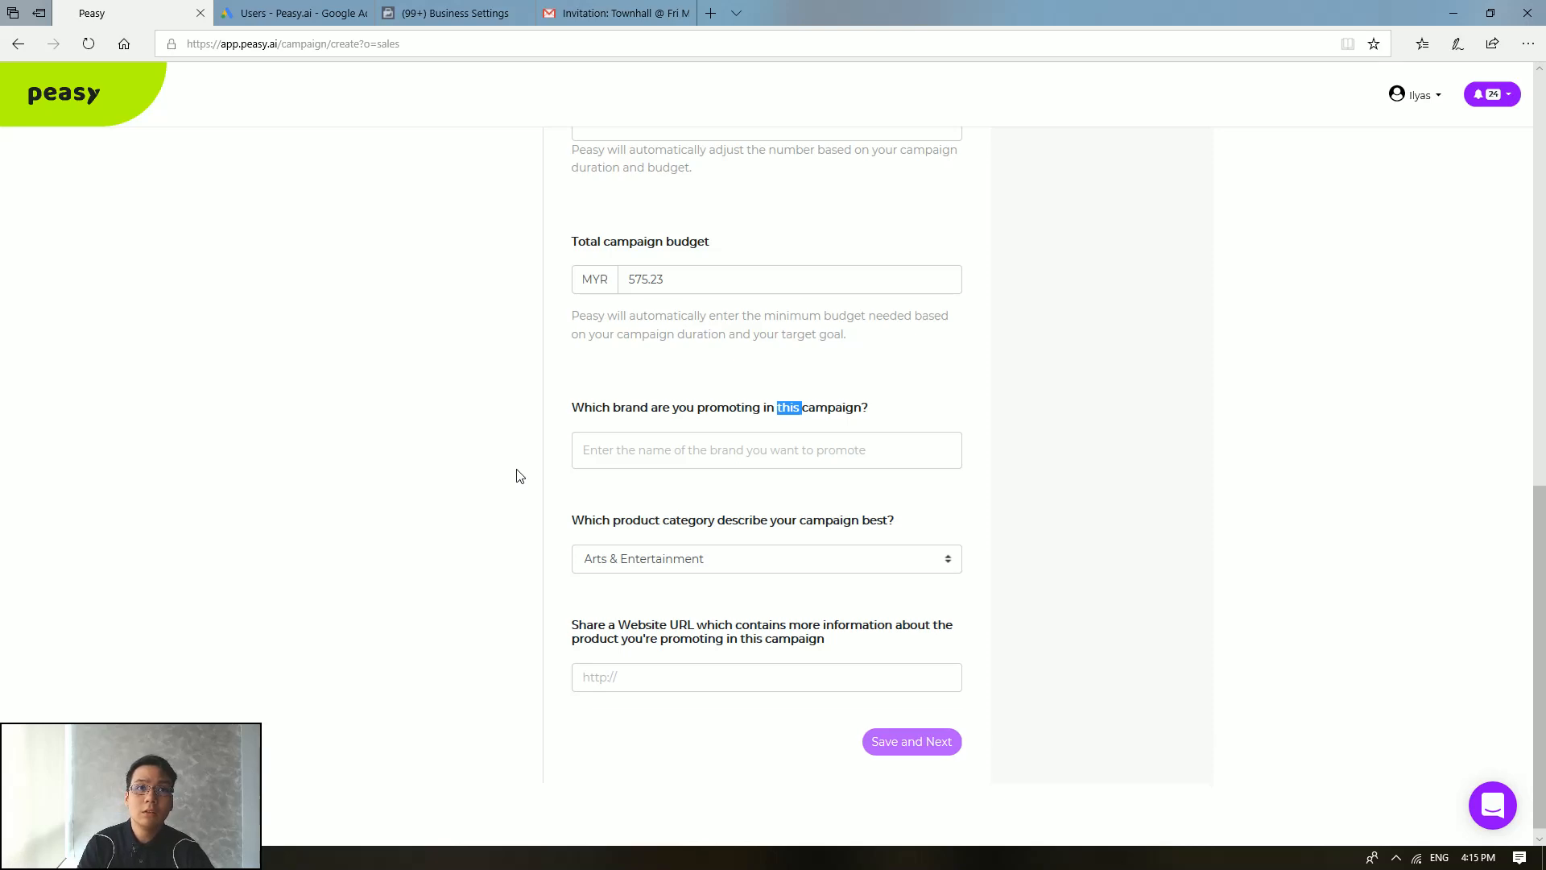
scroll(520, 475, up, 2)
scroll(519, 476, down, 2)
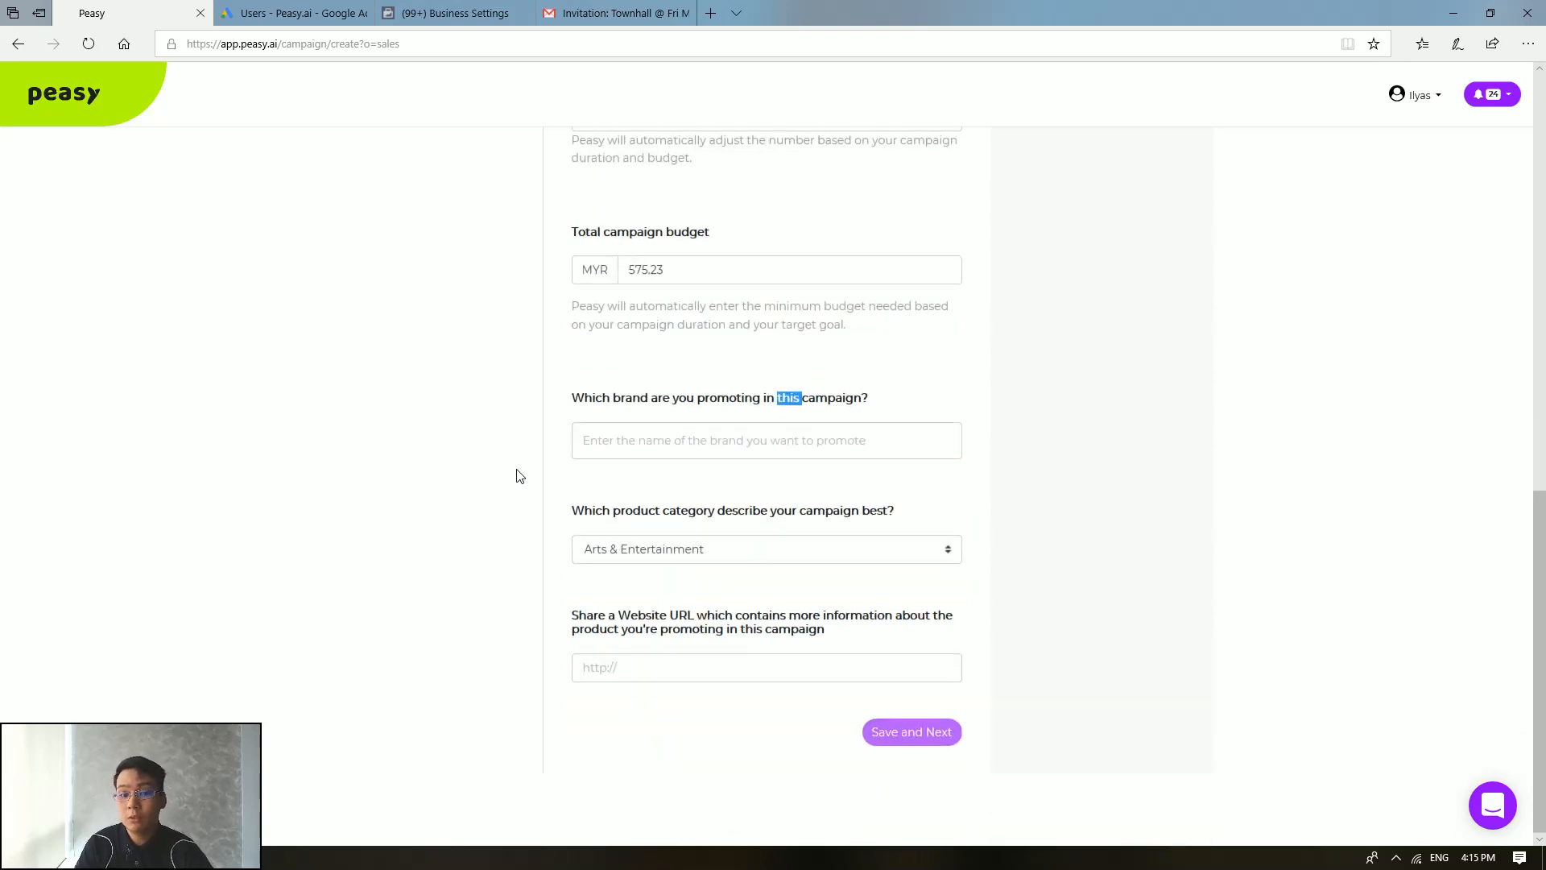
click(616, 450)
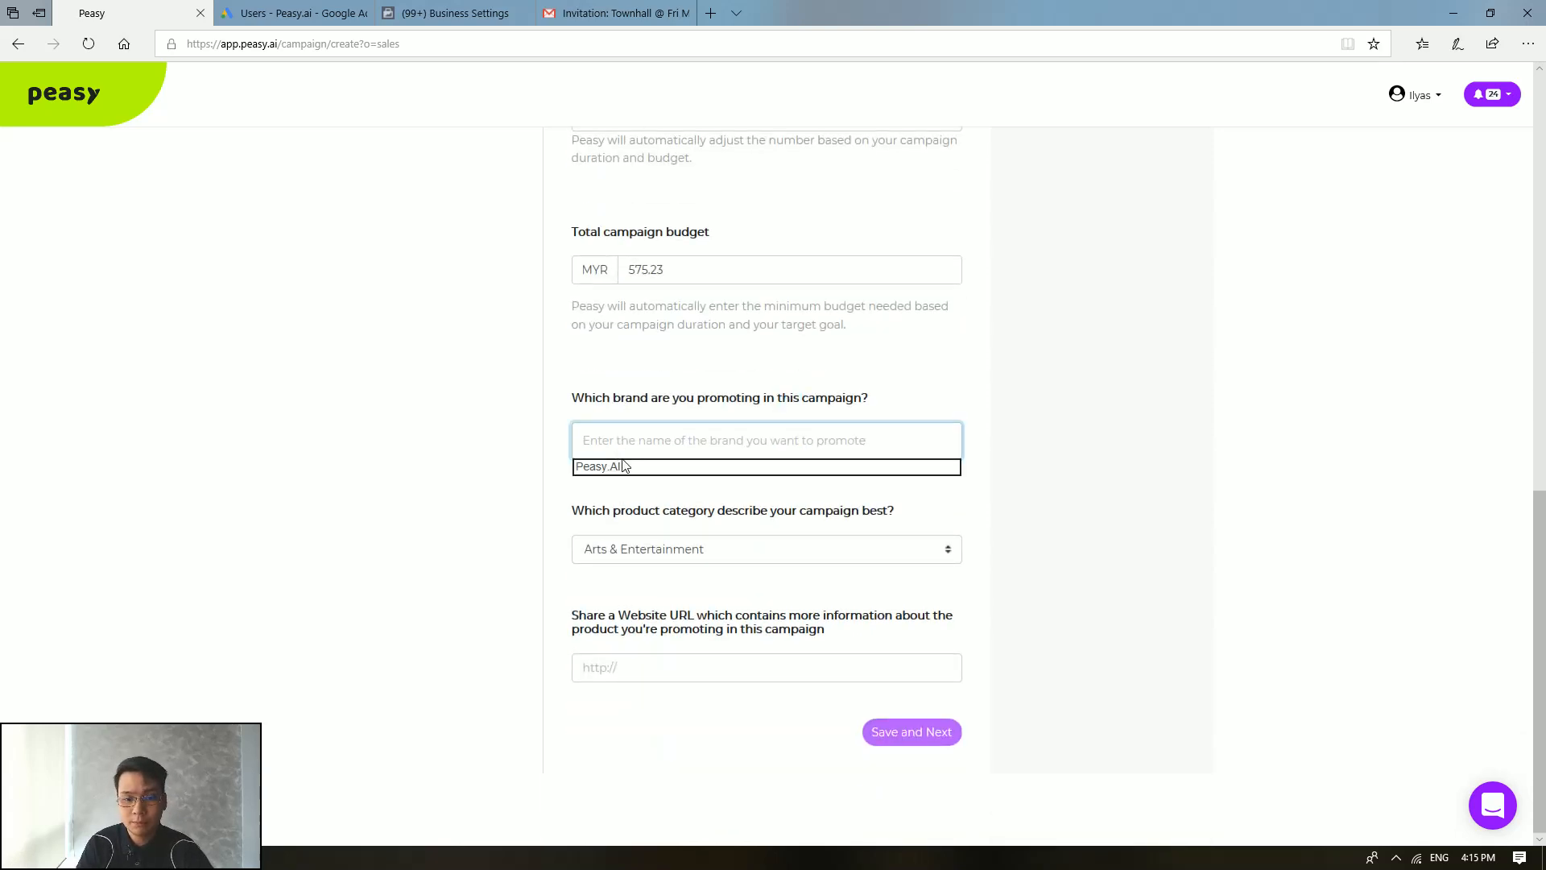
click(625, 467)
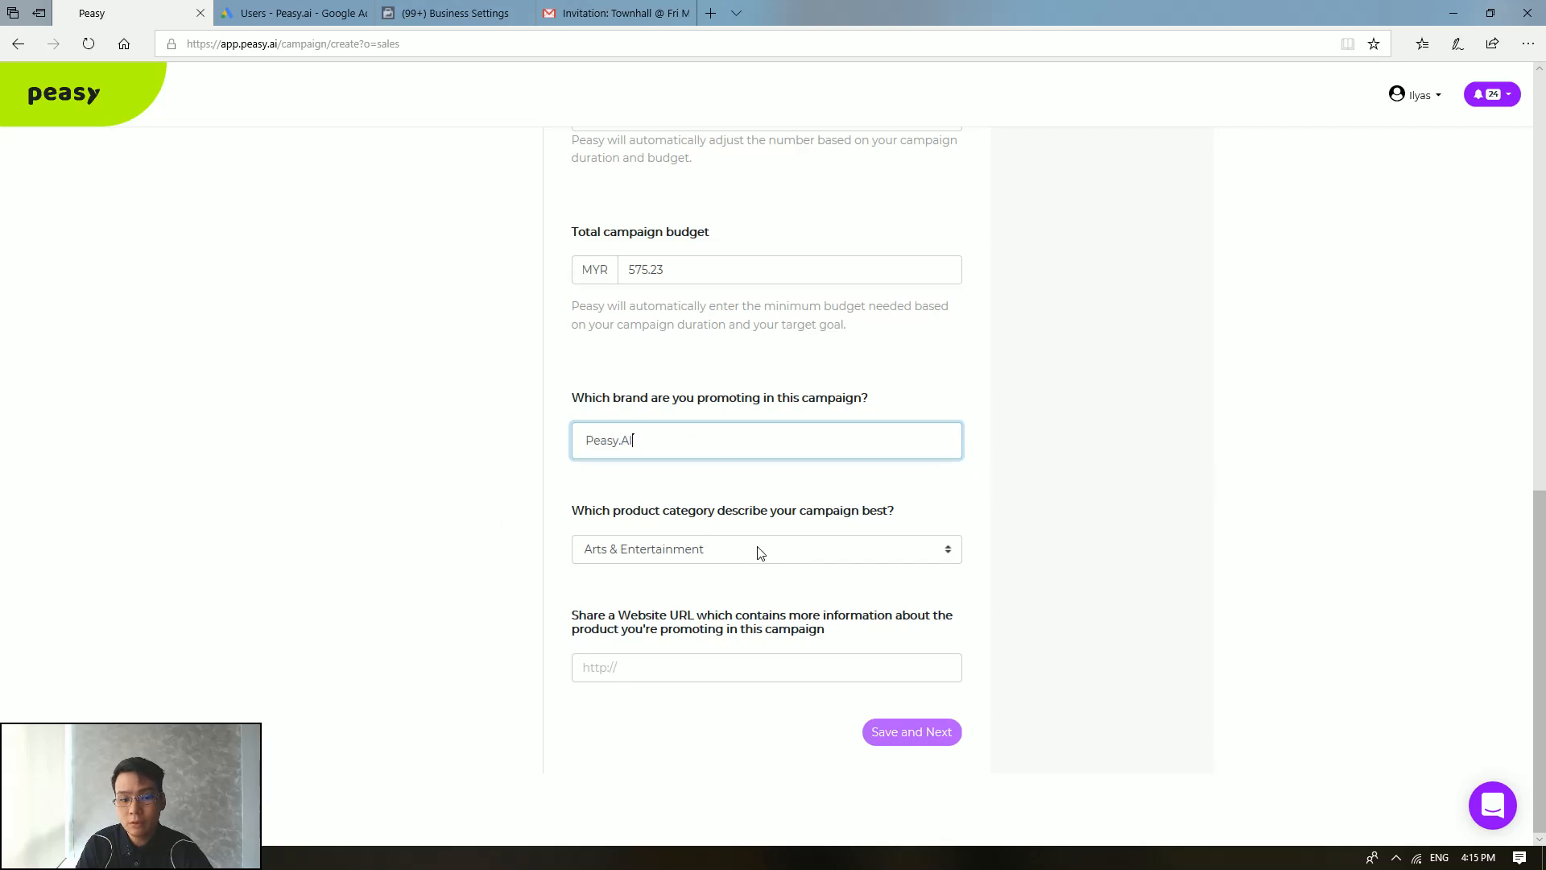
double_click(810, 512)
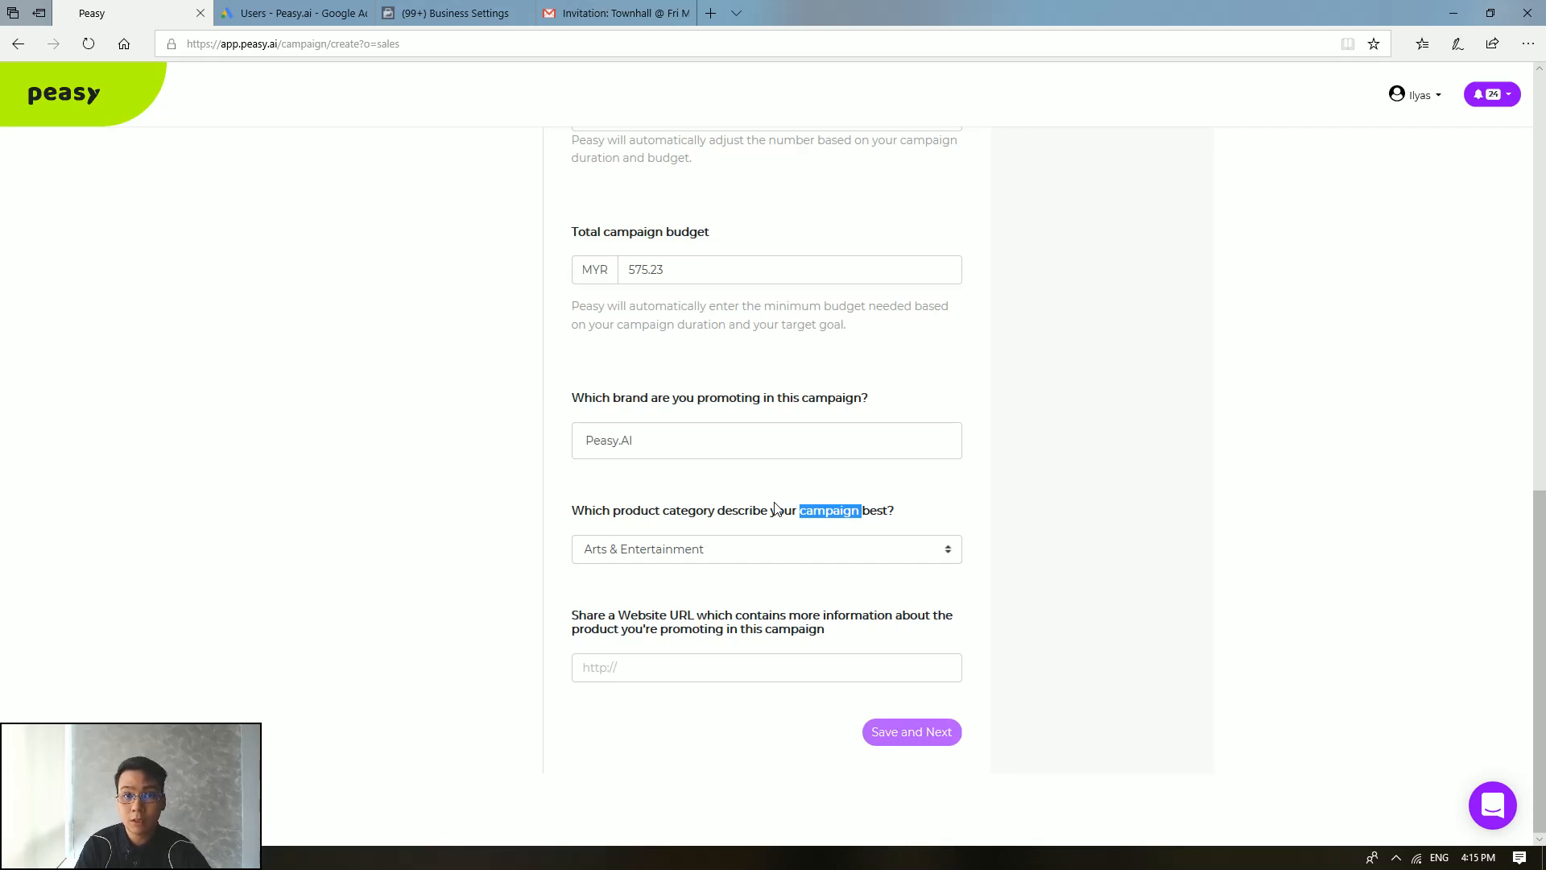
click(547, 551)
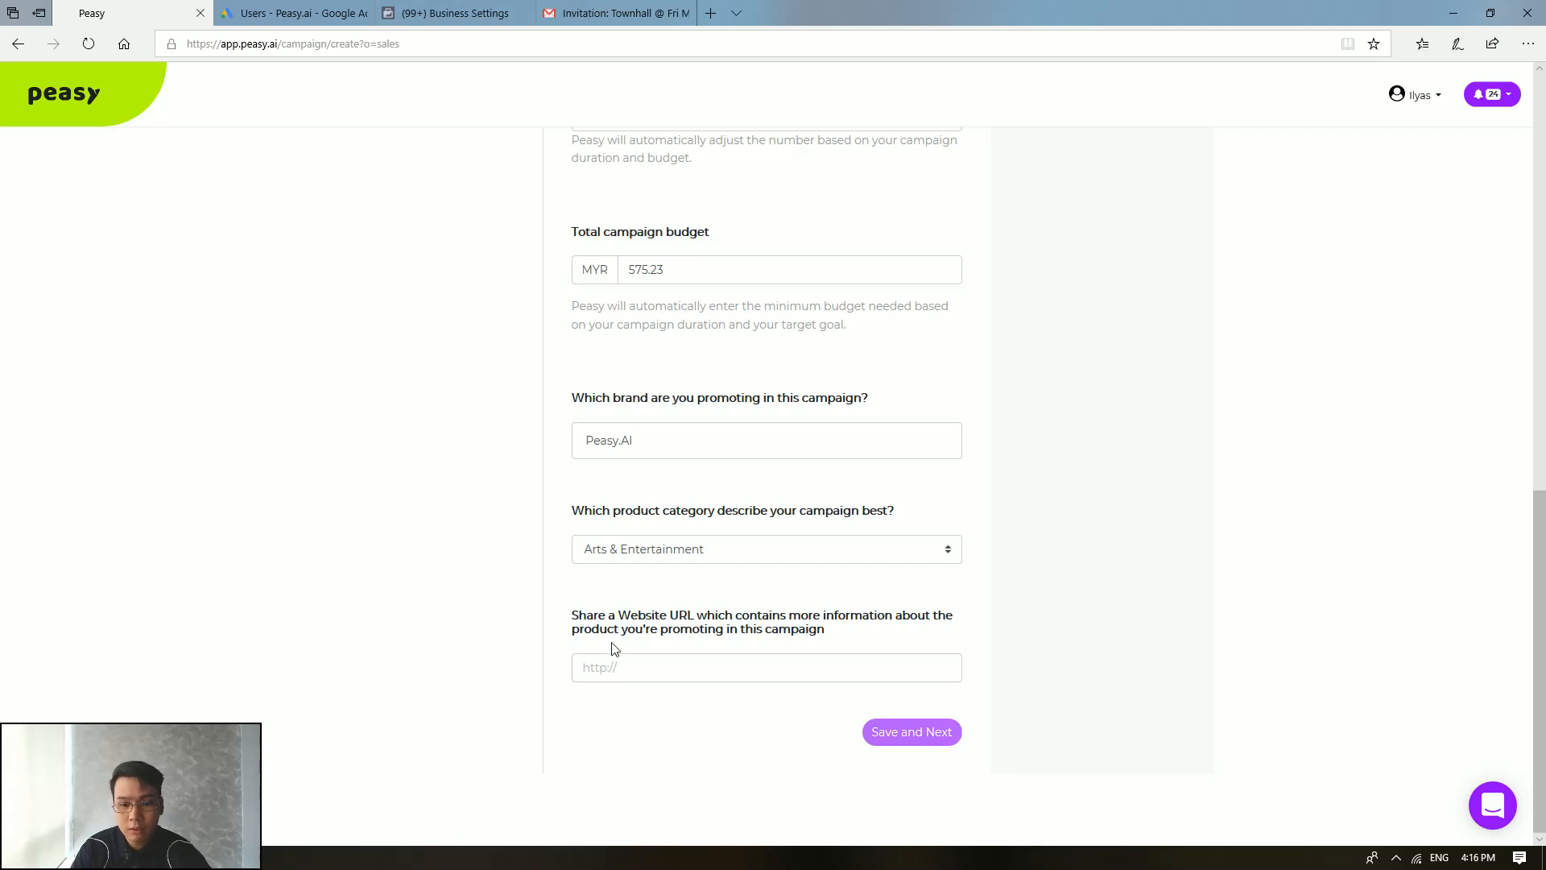
click(636, 665)
drag(644, 629, 769, 617)
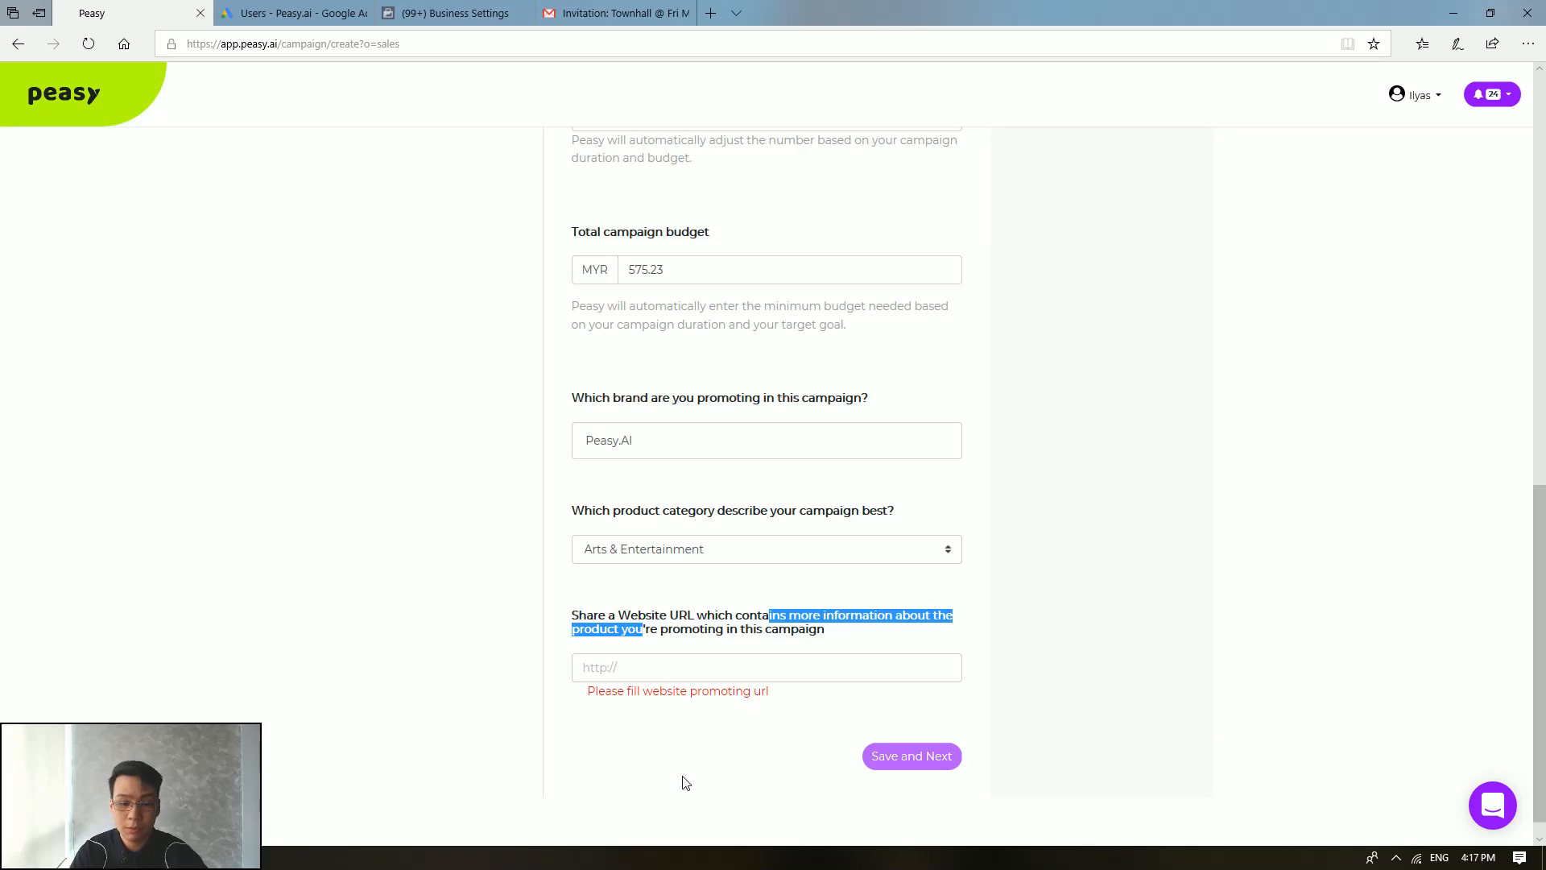
click(632, 677)
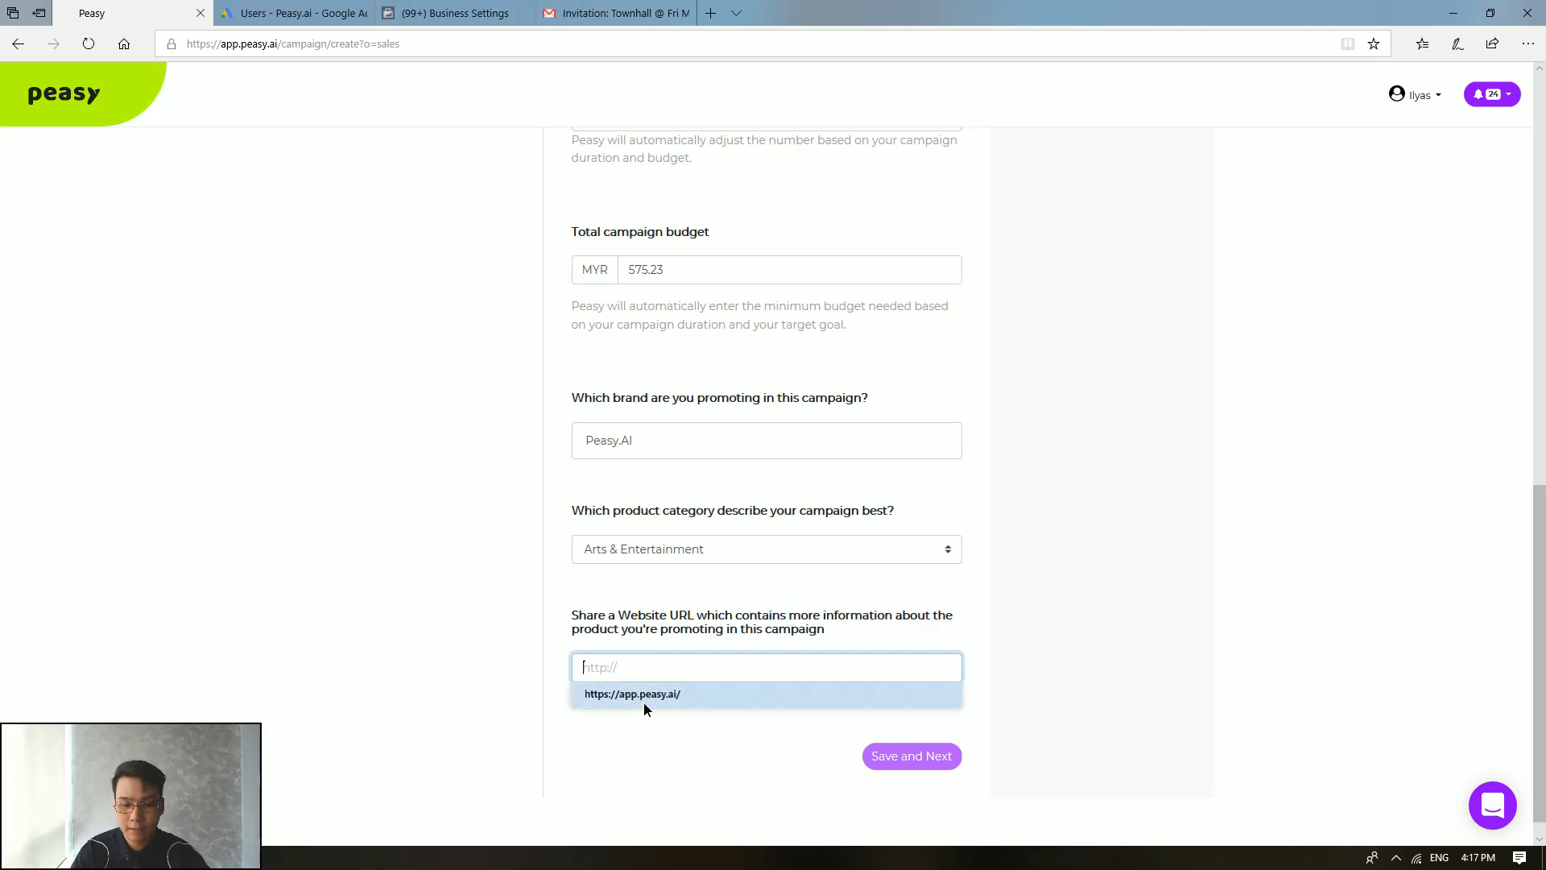
click(645, 702)
scroll(536, 639, up, 5)
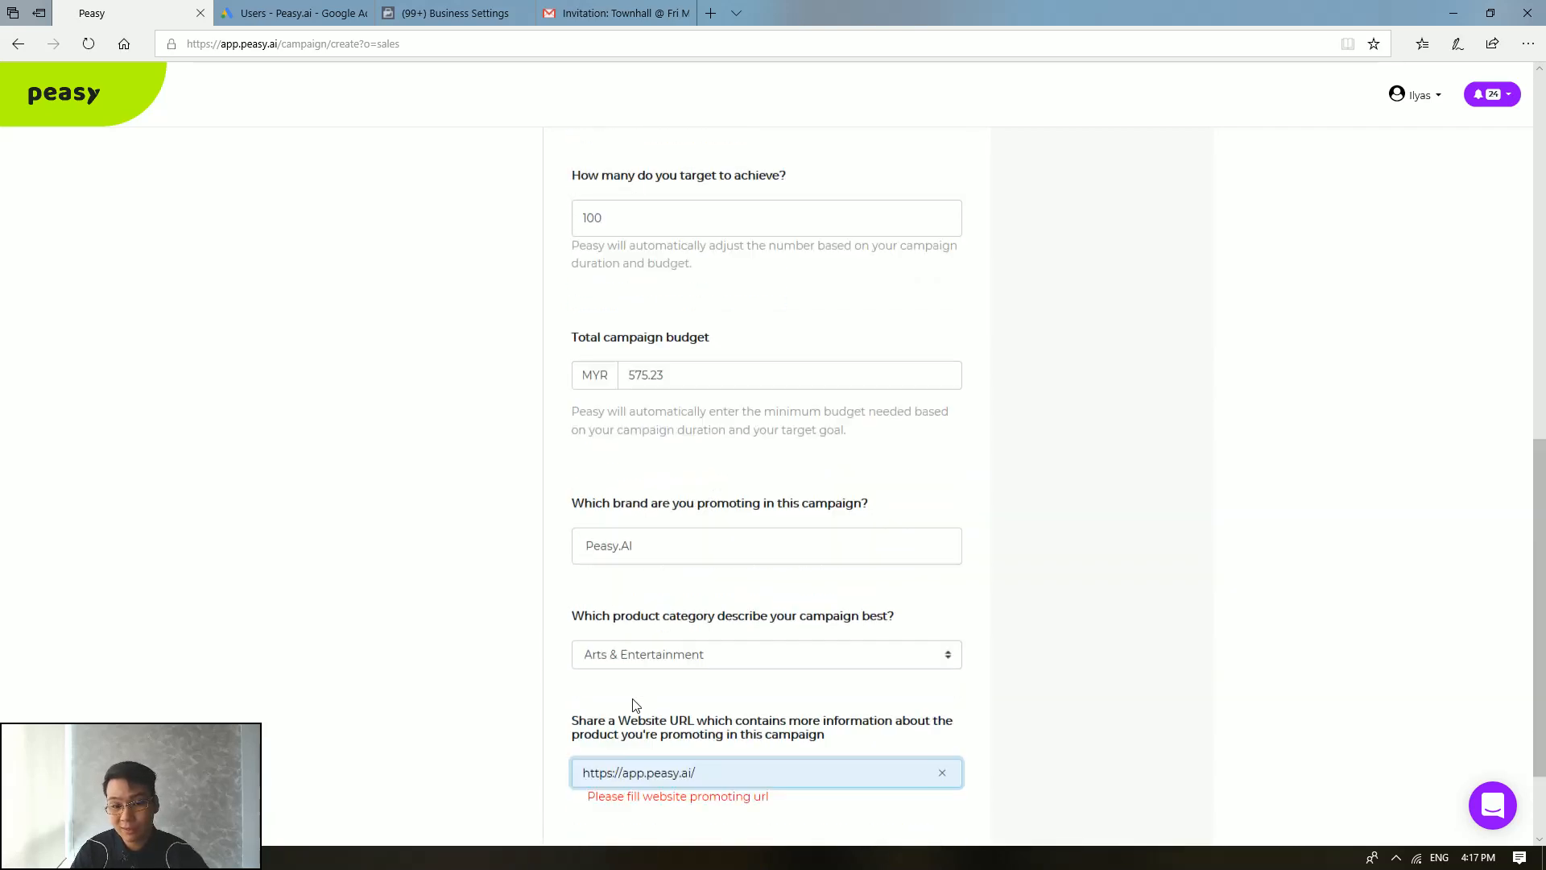
scroll(556, 670, down, 6)
click(517, 668)
Change the campaign name to "Campaign Name A".
scroll(515, 678, up, 6)
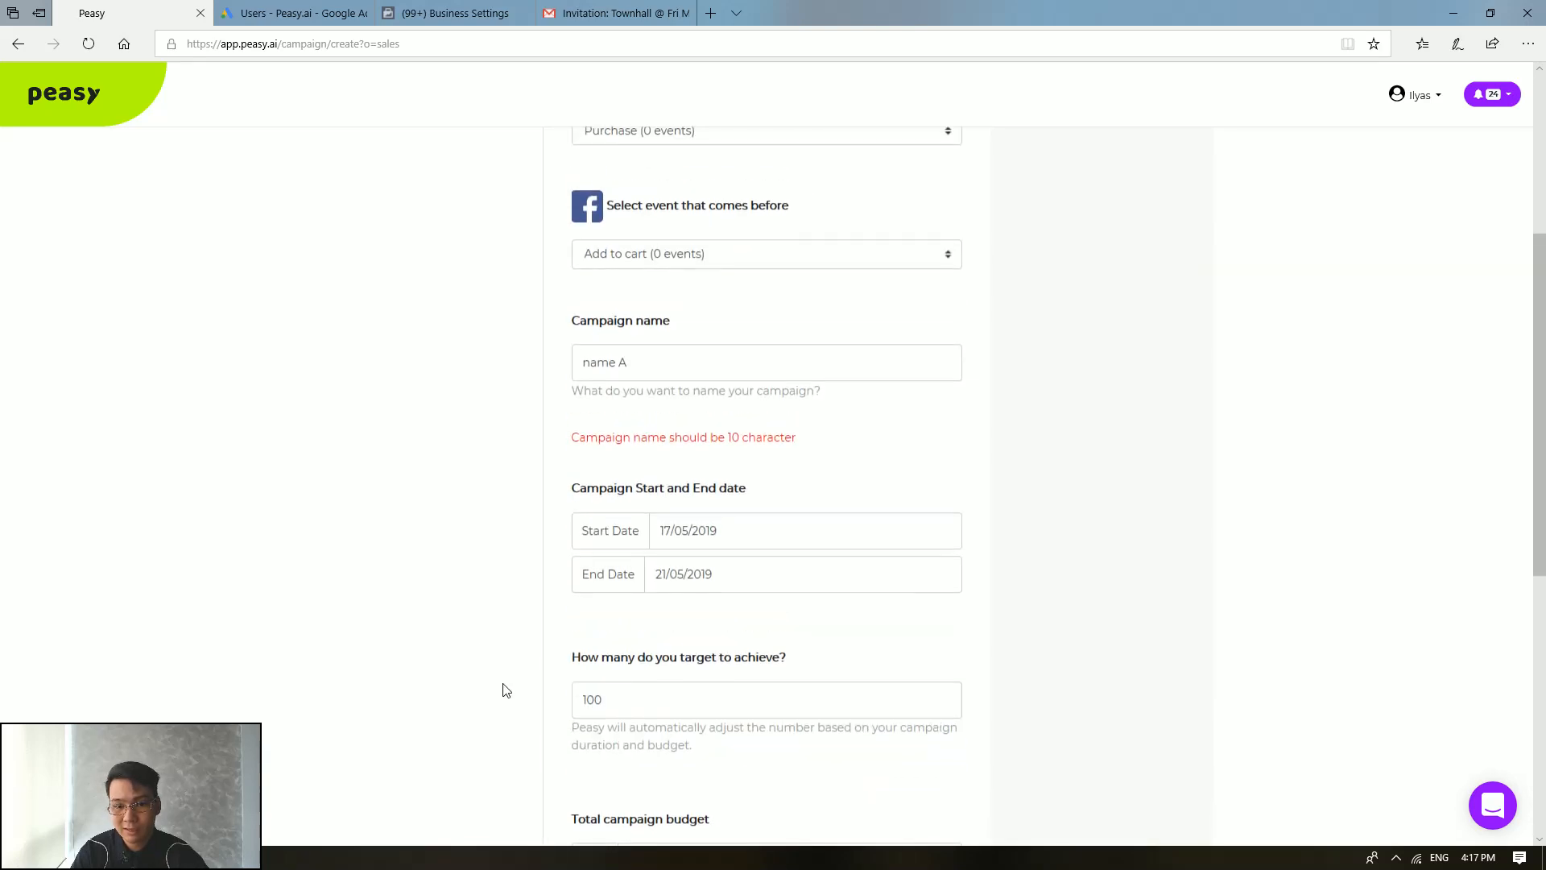
click(591, 369)
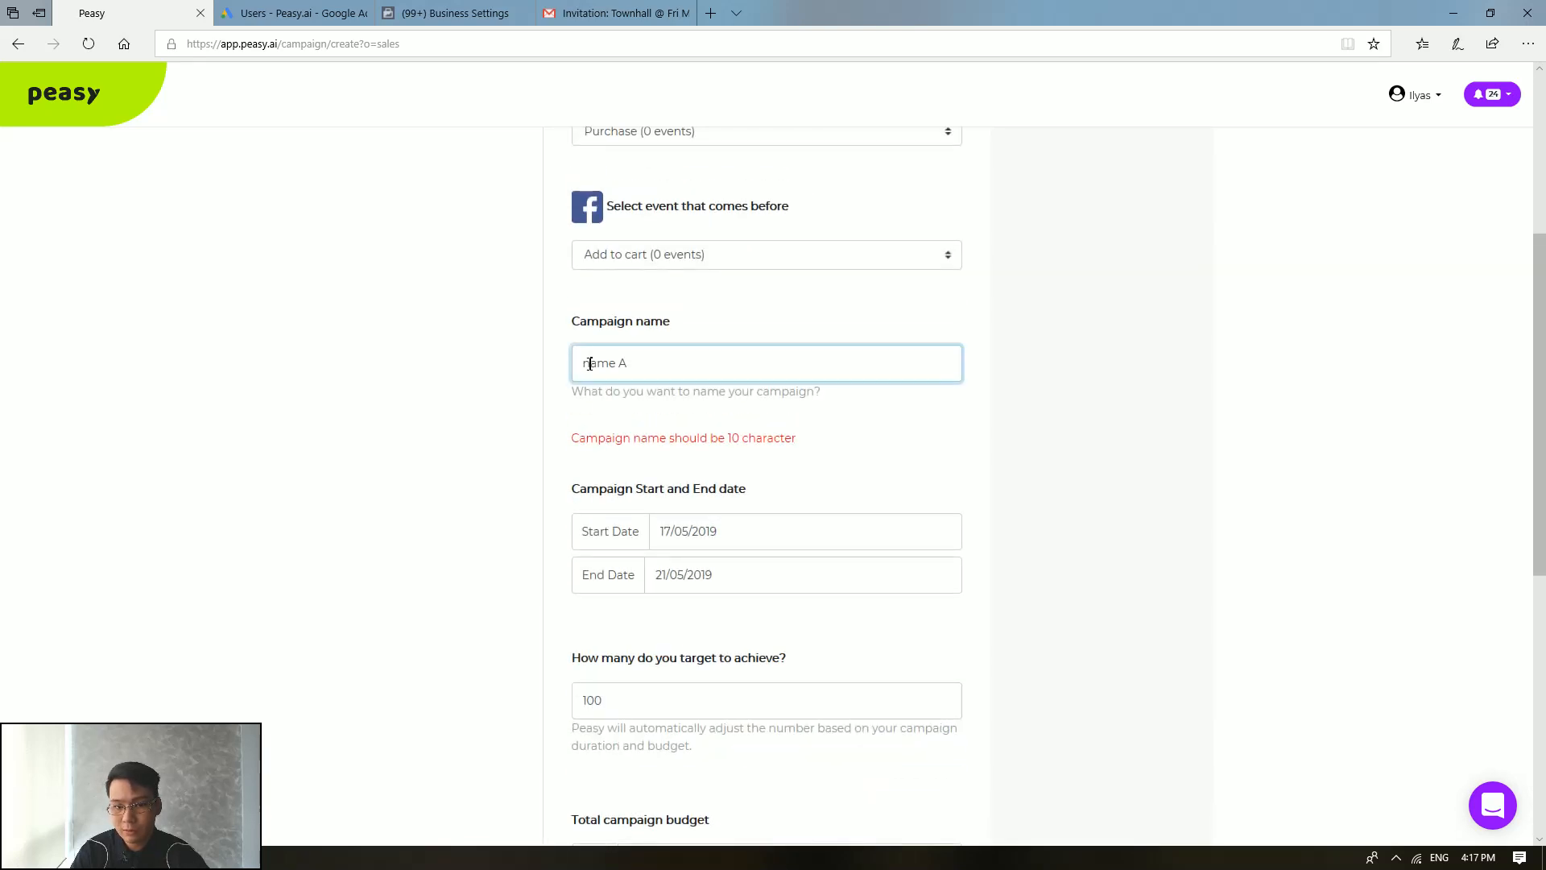
key(BackSpace)
text(N)
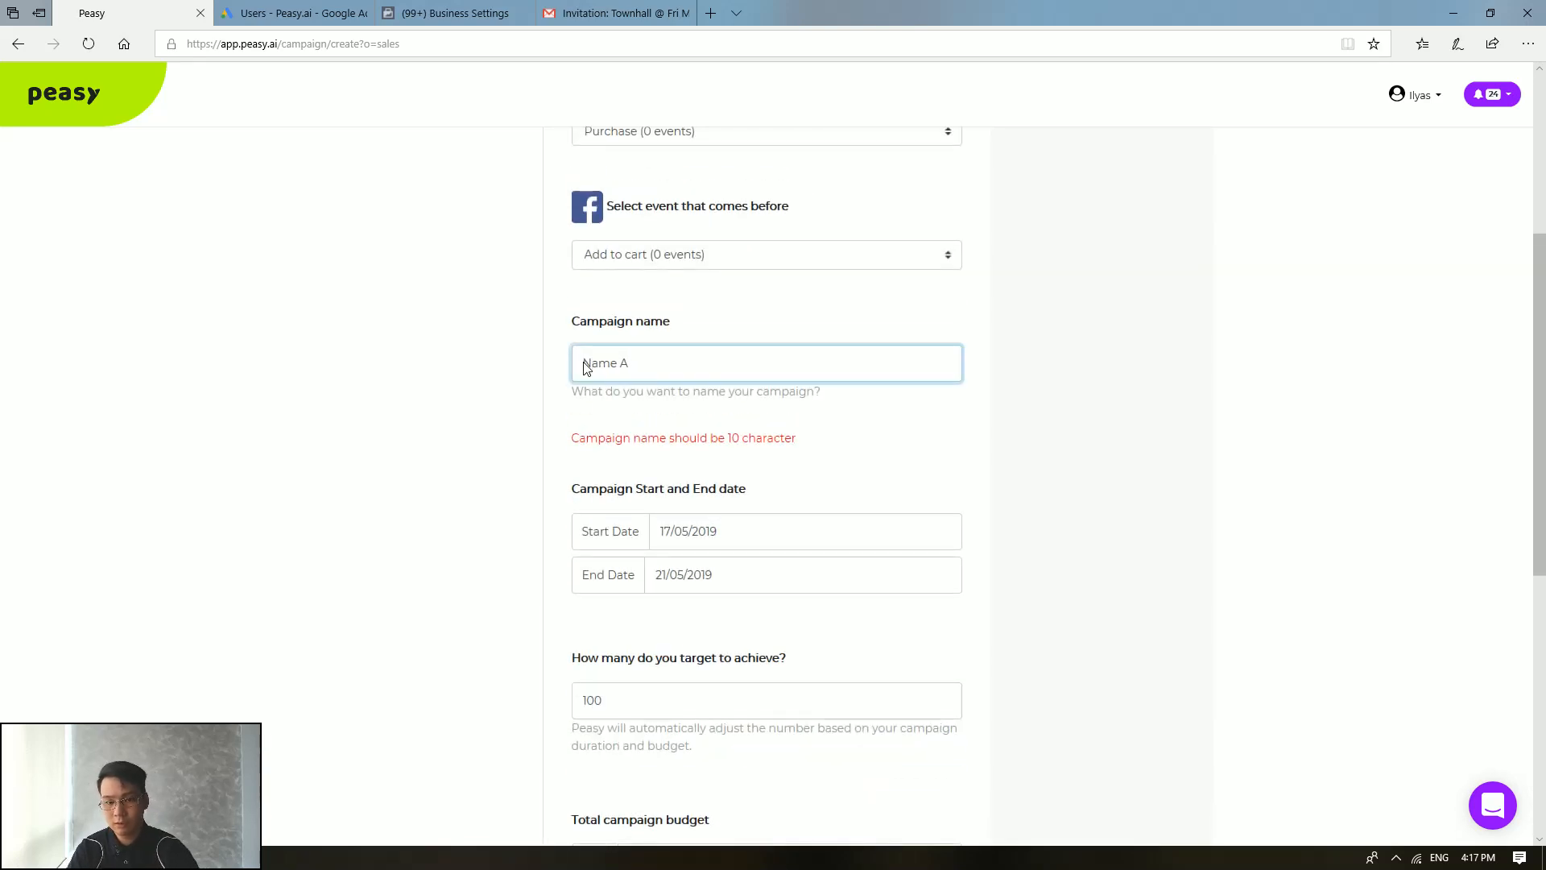
text(Campa)
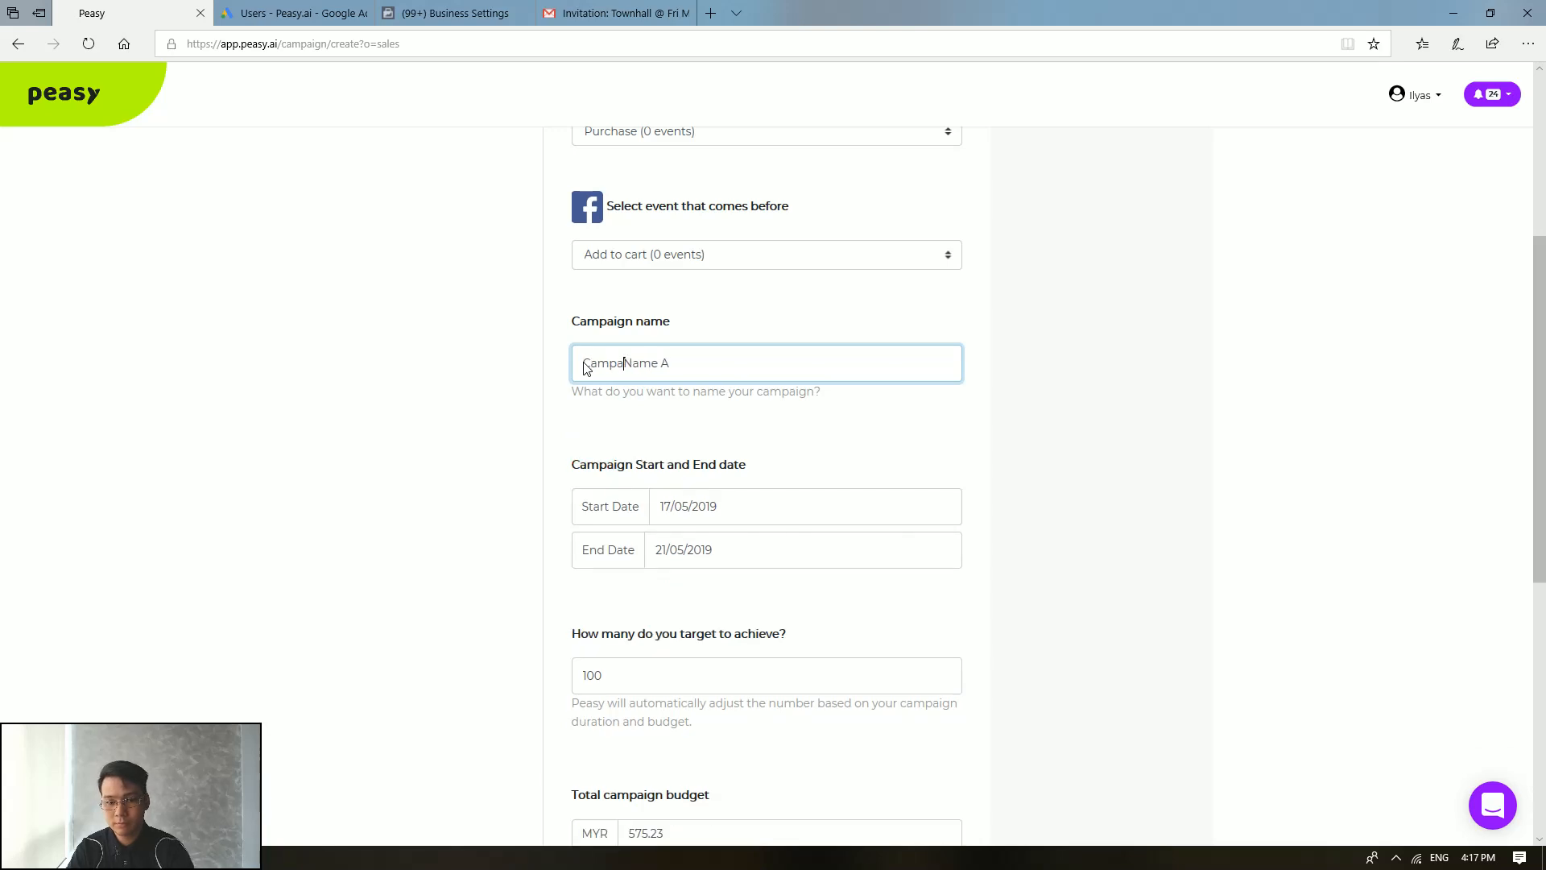
text(ign)
Save the campaign brief to continue to the audience stage and go through its two-page introduction until it closes.
scroll(439, 486, down, 7)
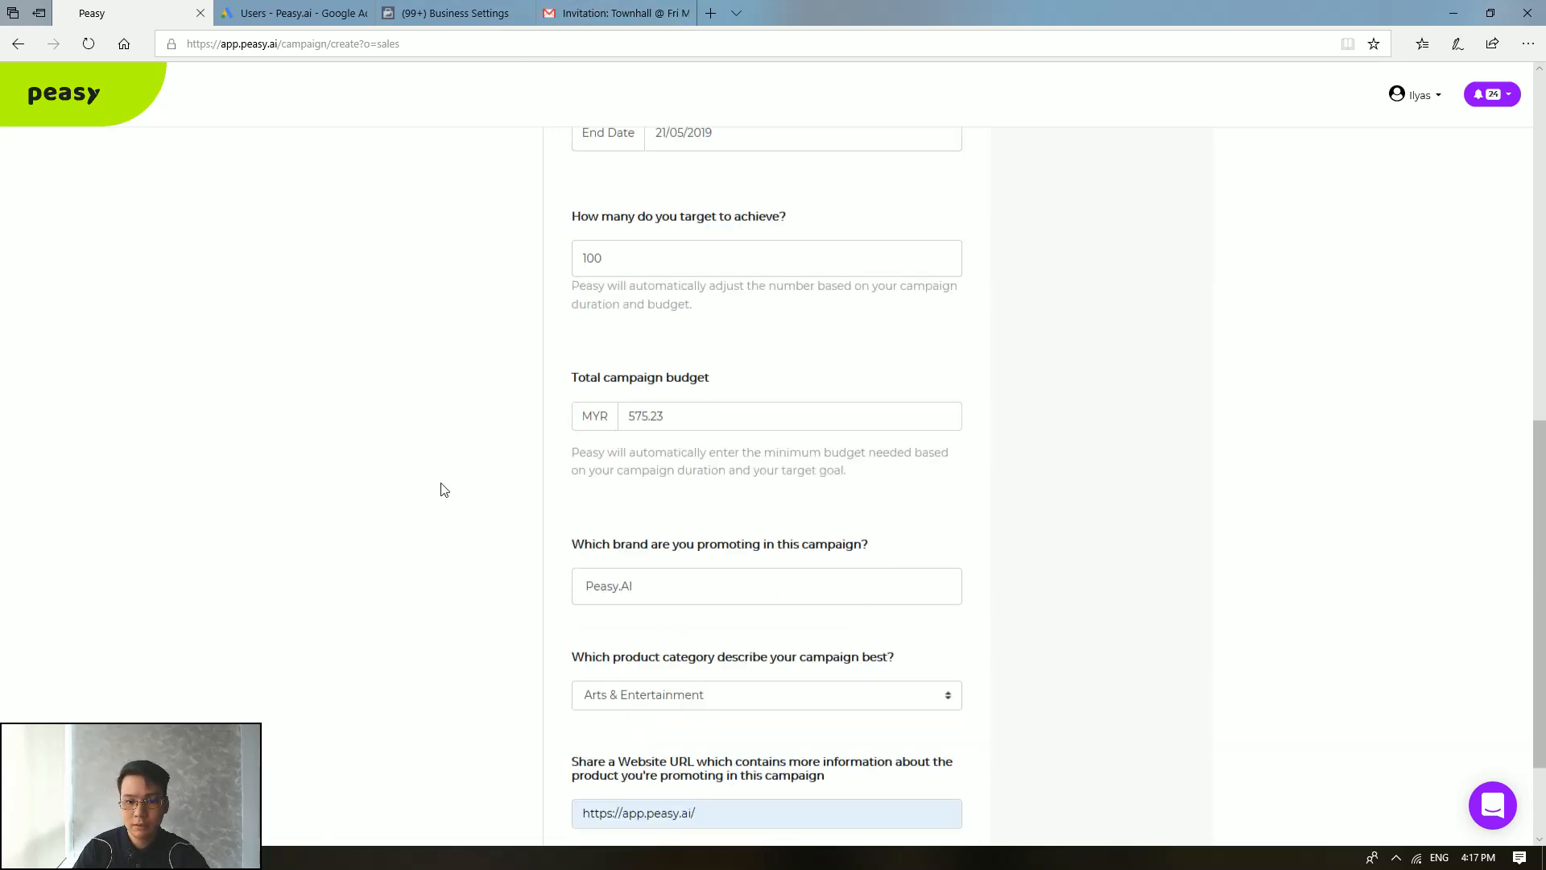
scroll(445, 483, up, 6)
scroll(444, 483, down, 6)
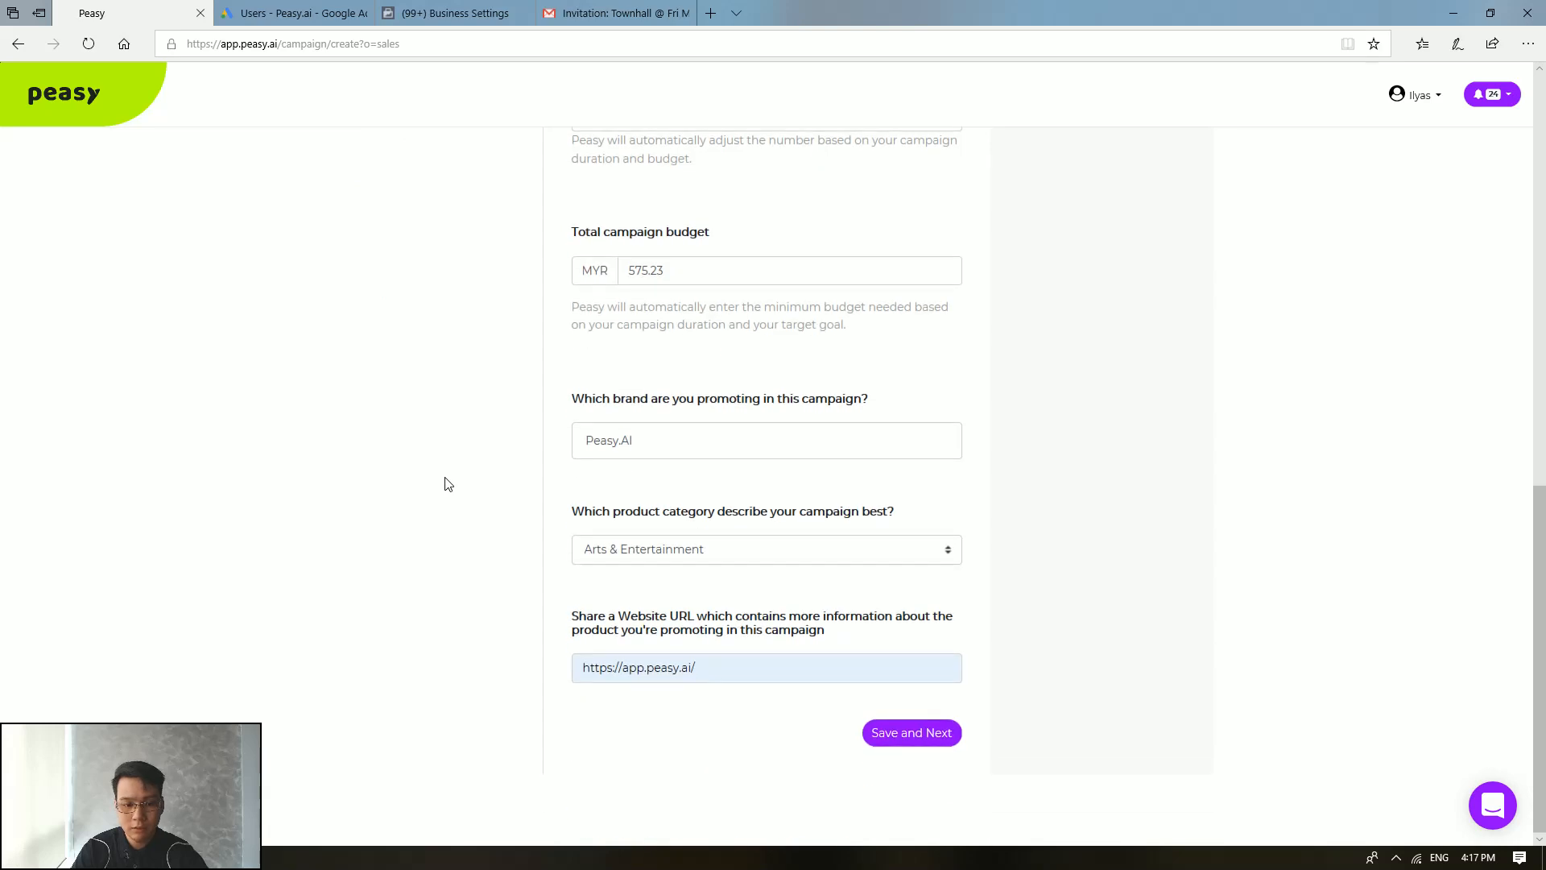
click(925, 734)
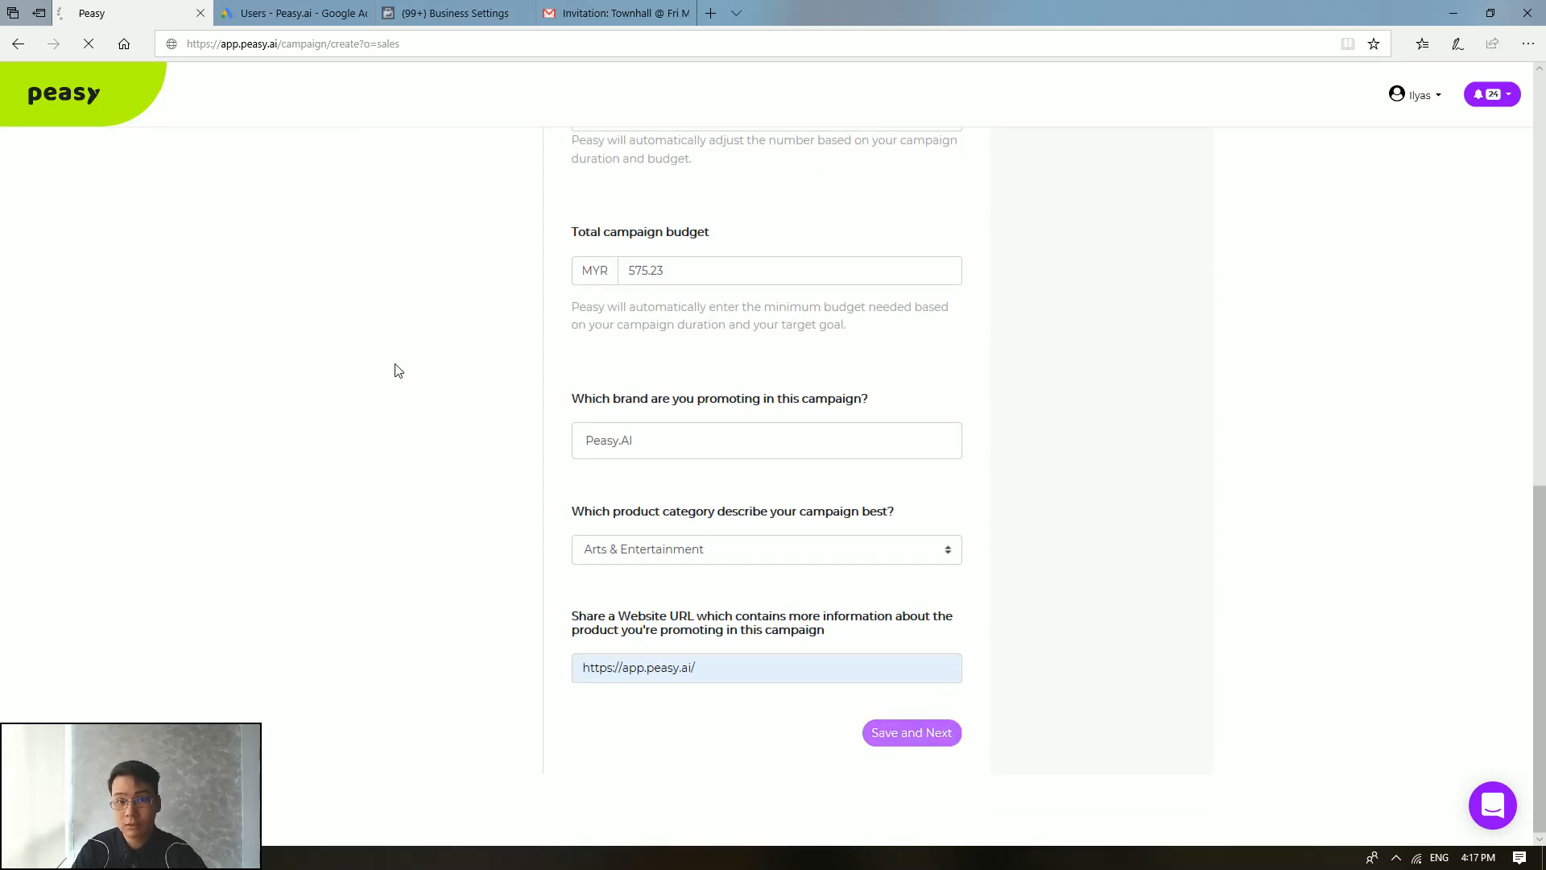
scroll(372, 396, up, 9)
scroll(373, 394, up, 4)
scroll(372, 391, down, 12)
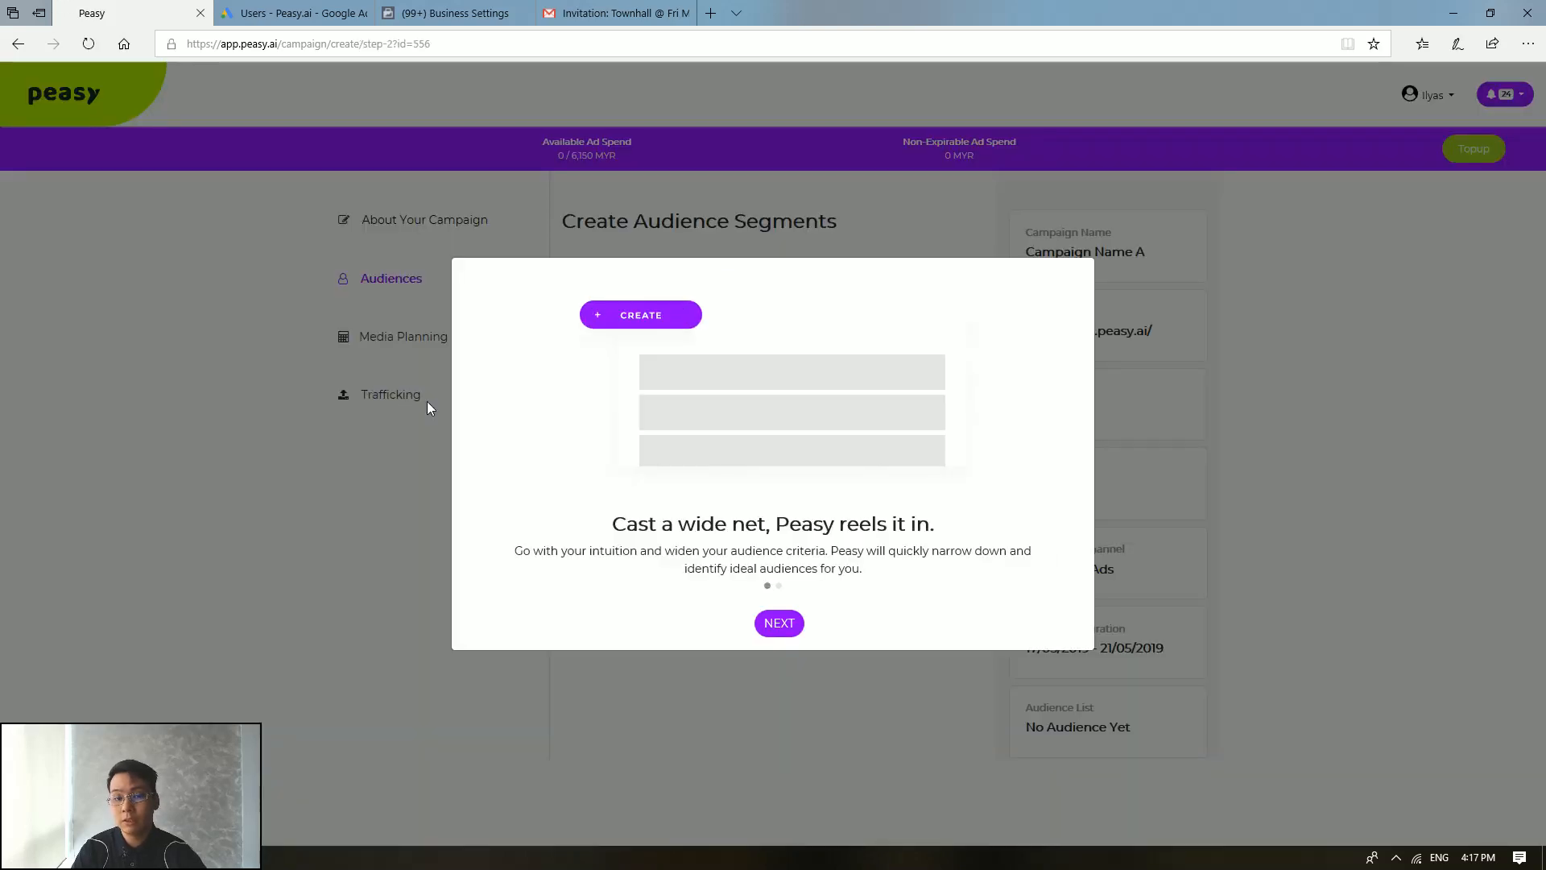
click(791, 624)
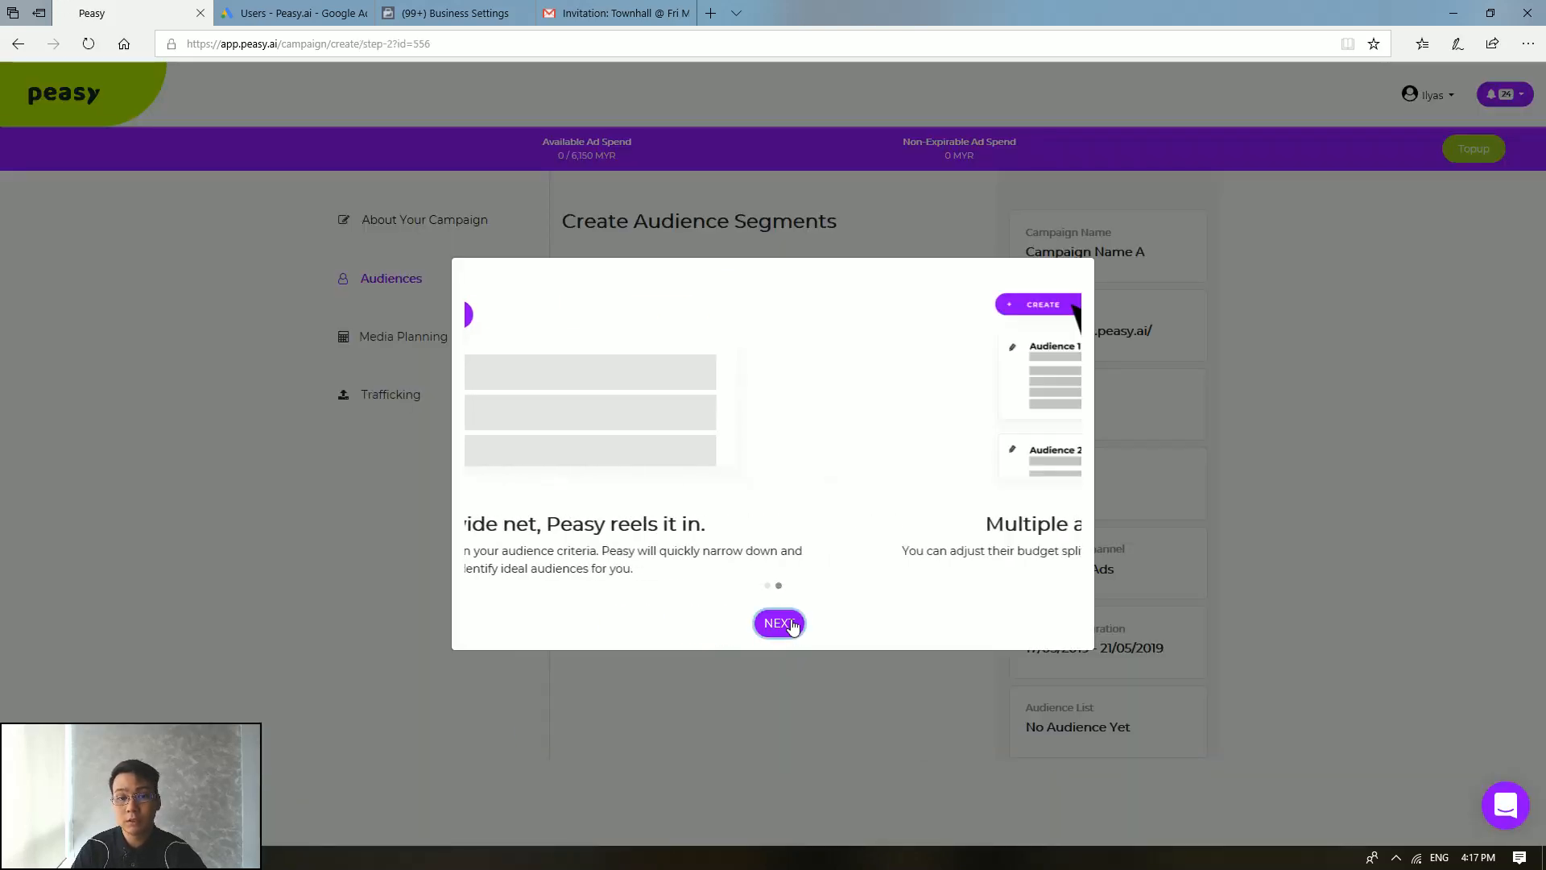
click(776, 623)
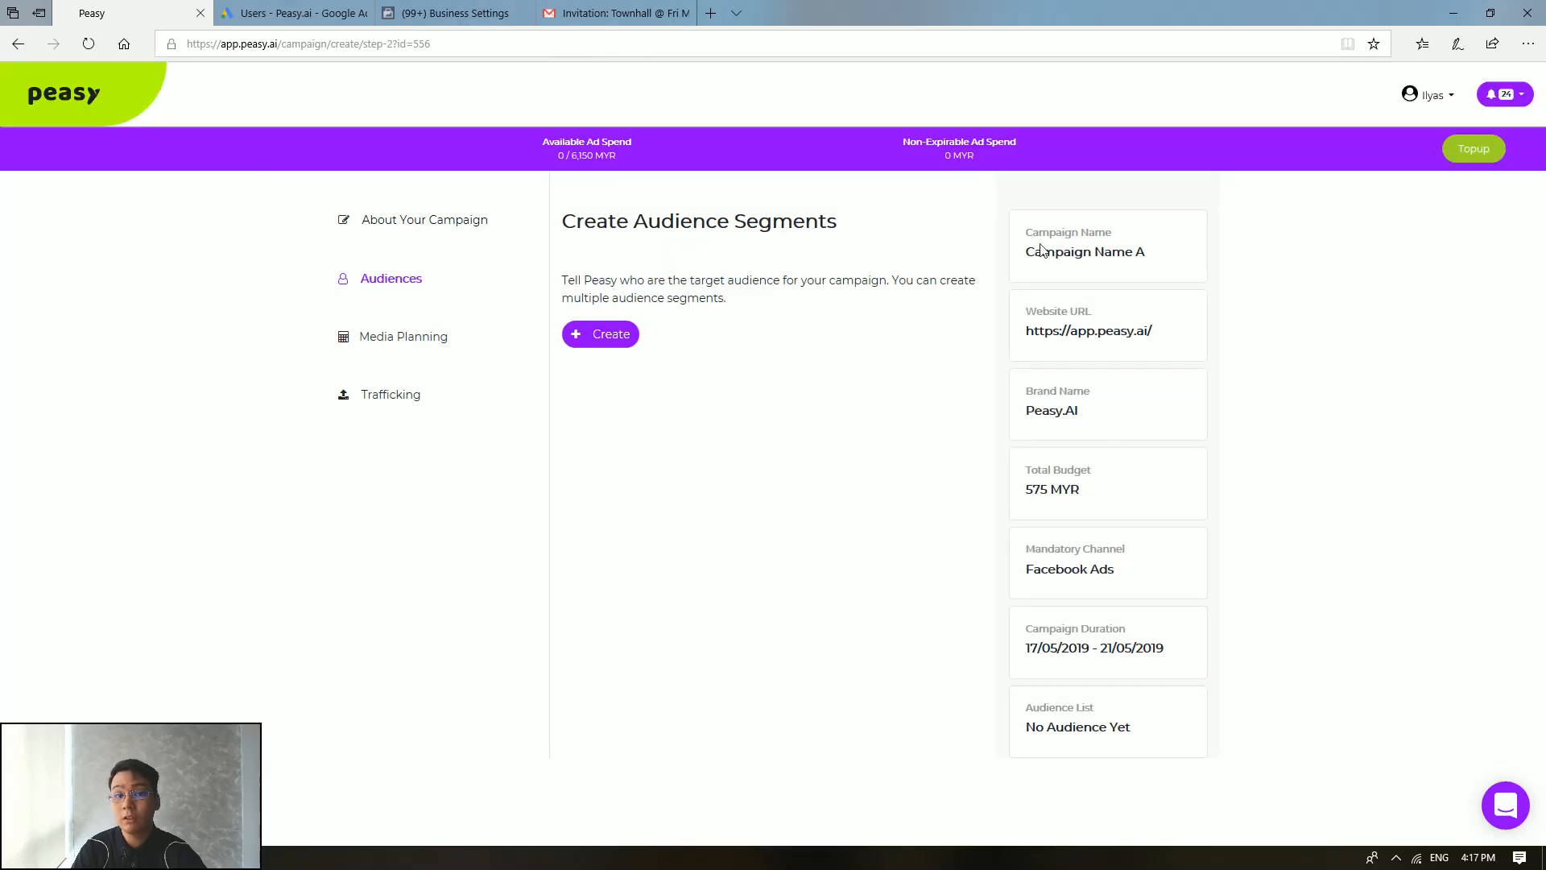